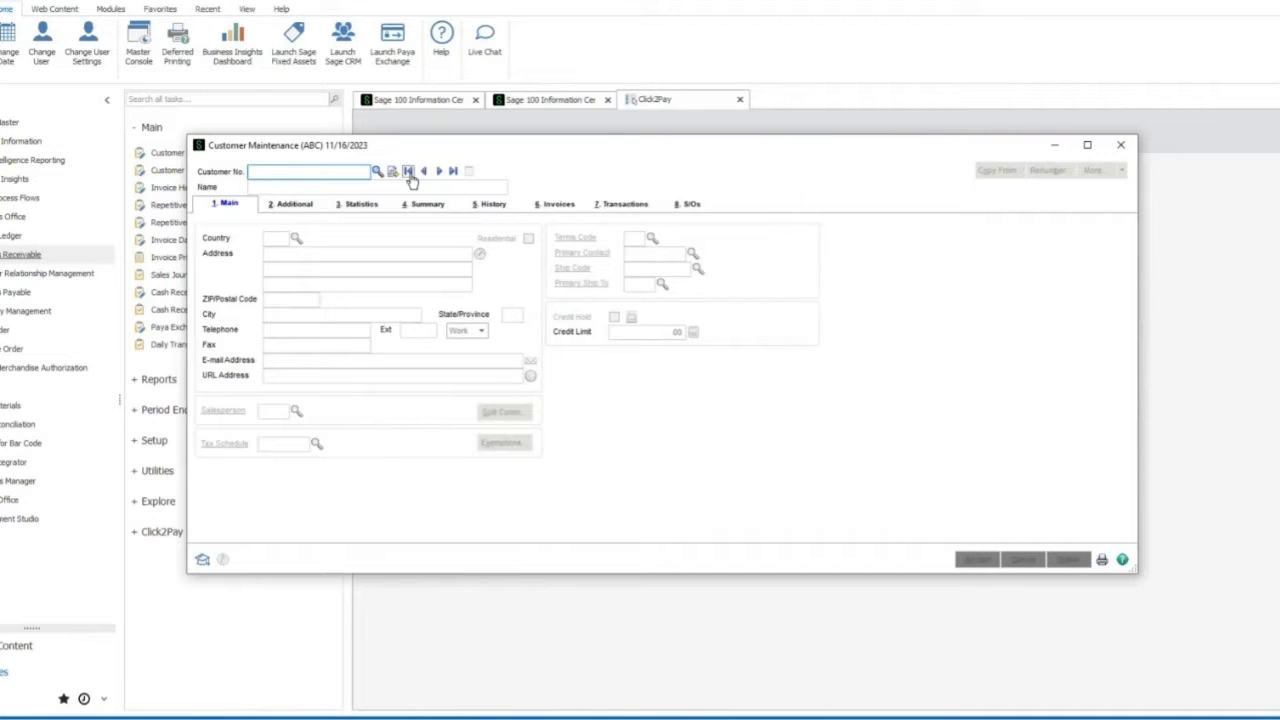
# Open the first customer record's Paya options and review the preauthorization choices for sales orders and quotes.
pyautogui.click(408, 171)
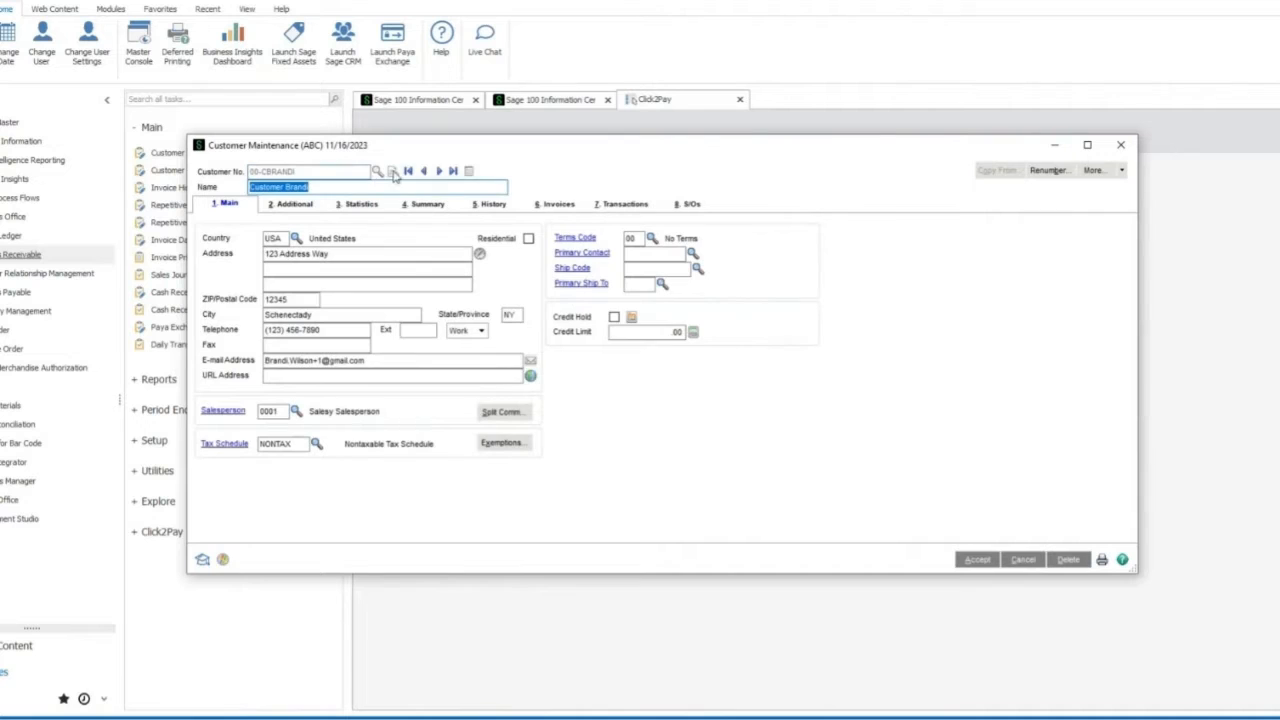
pyautogui.click(1121, 170)
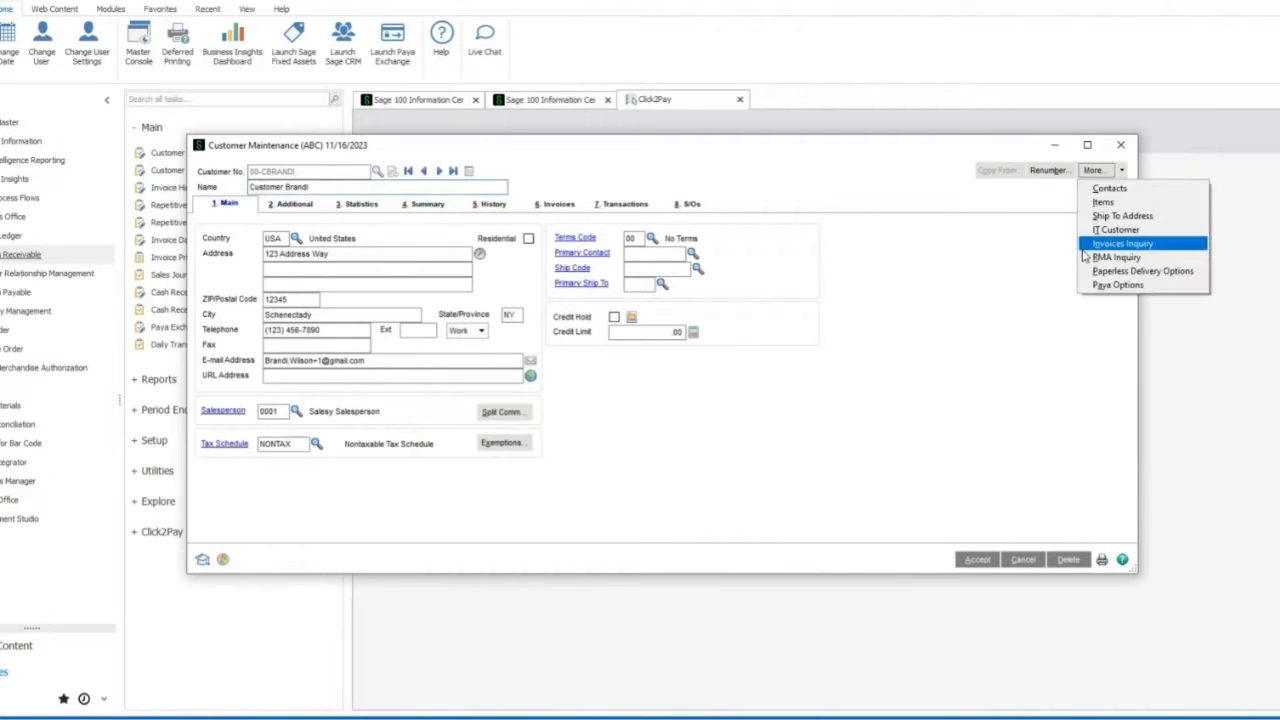
pyautogui.click(1160, 288)
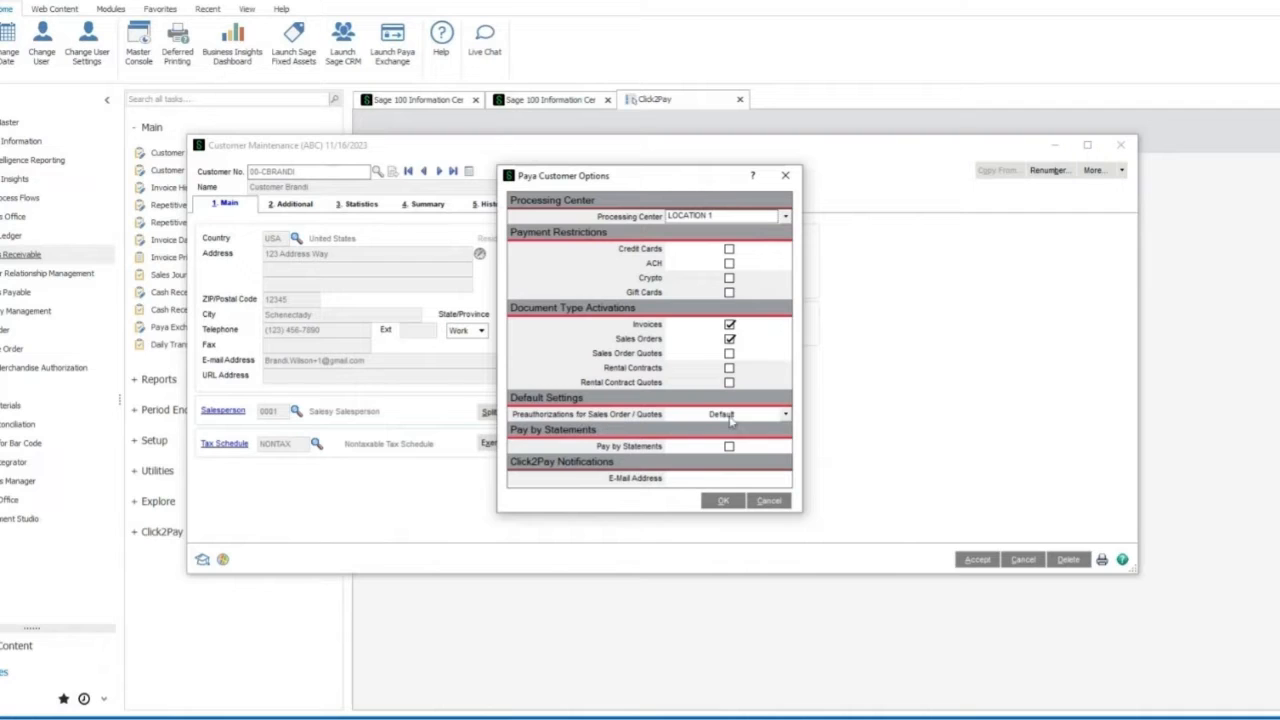
pyautogui.click(786, 416)
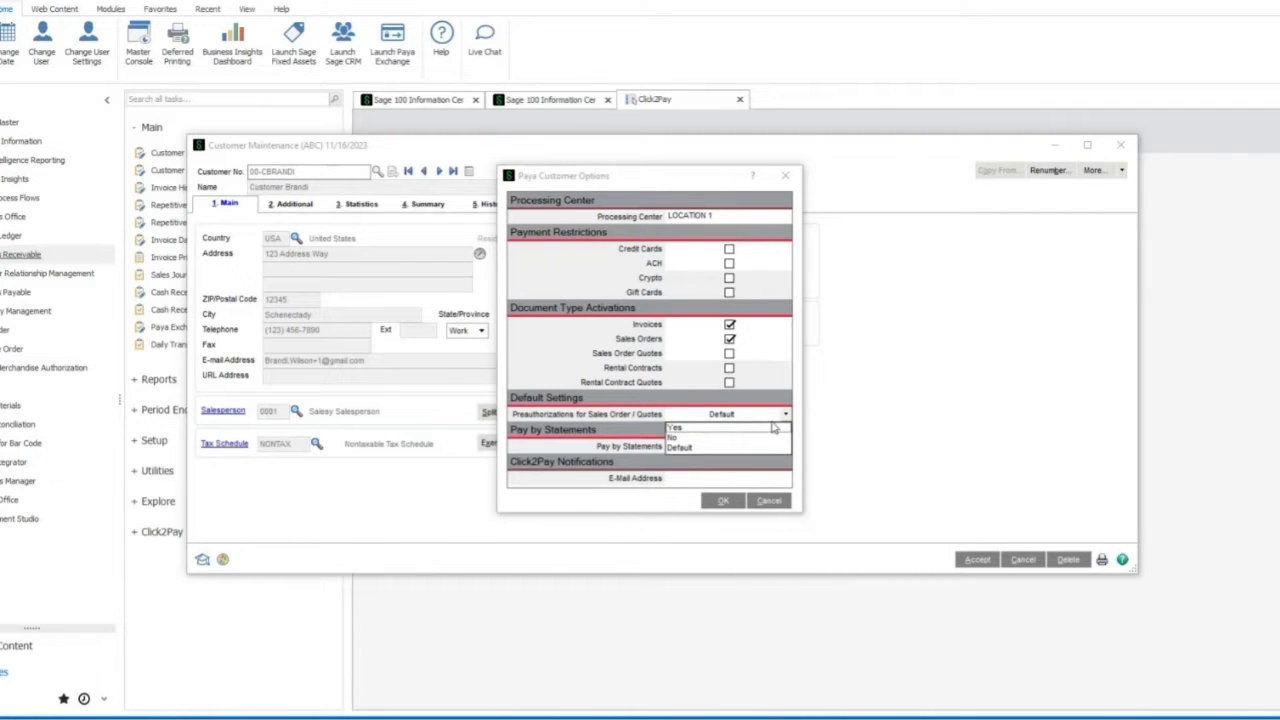
pyautogui.click(787, 415)
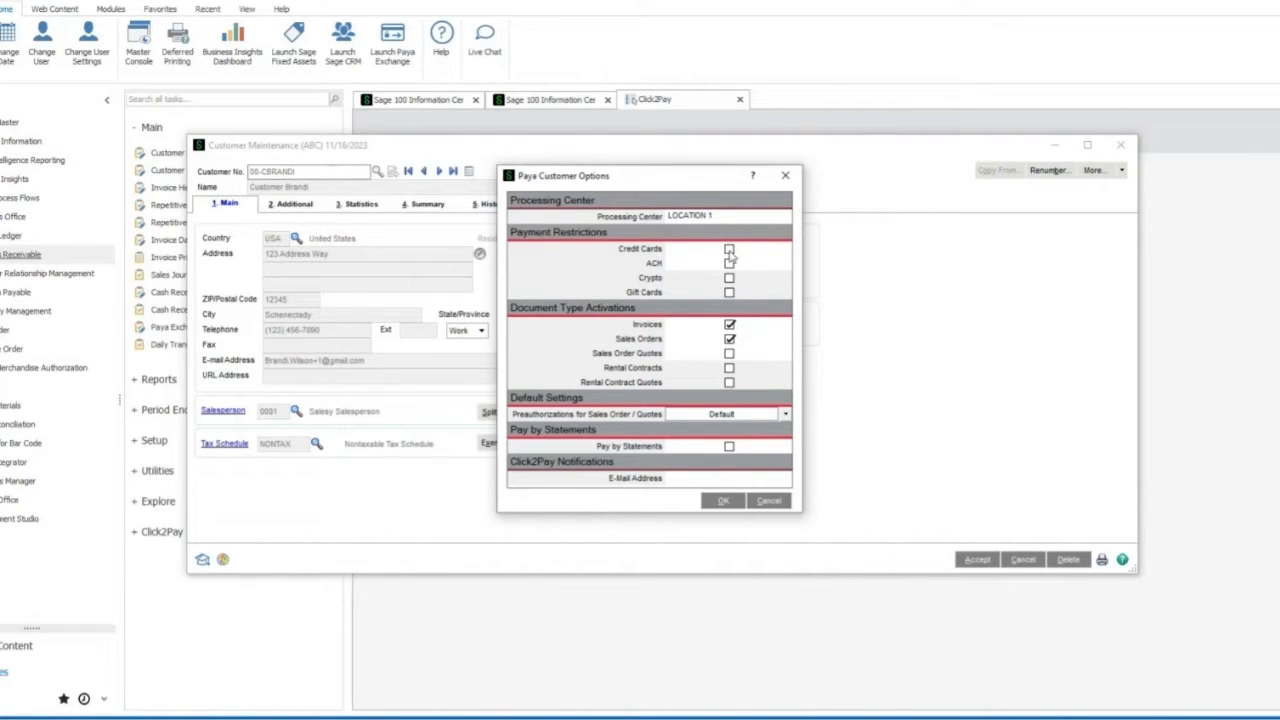
# Try the Credit Cards payment restriction, clear it again, accept the Paya options and close the customer record.
pyautogui.click(729, 250)
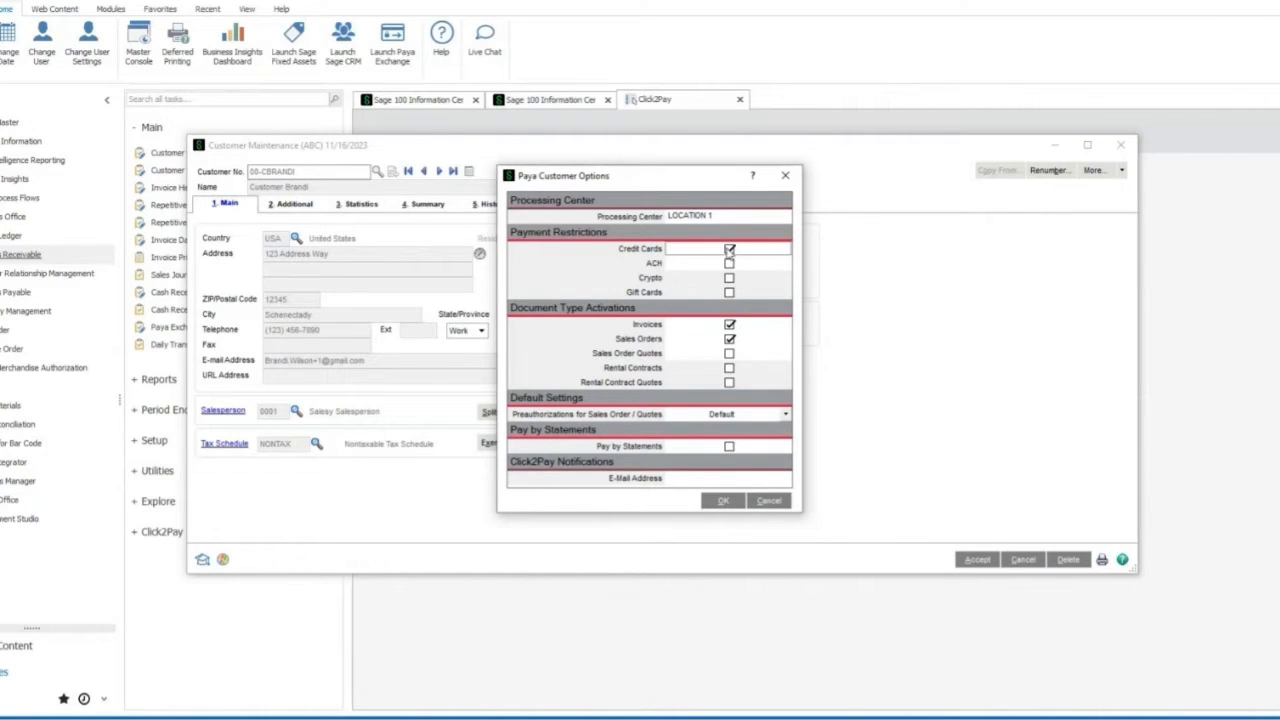
pyautogui.click(729, 250)
pyautogui.click(722, 501)
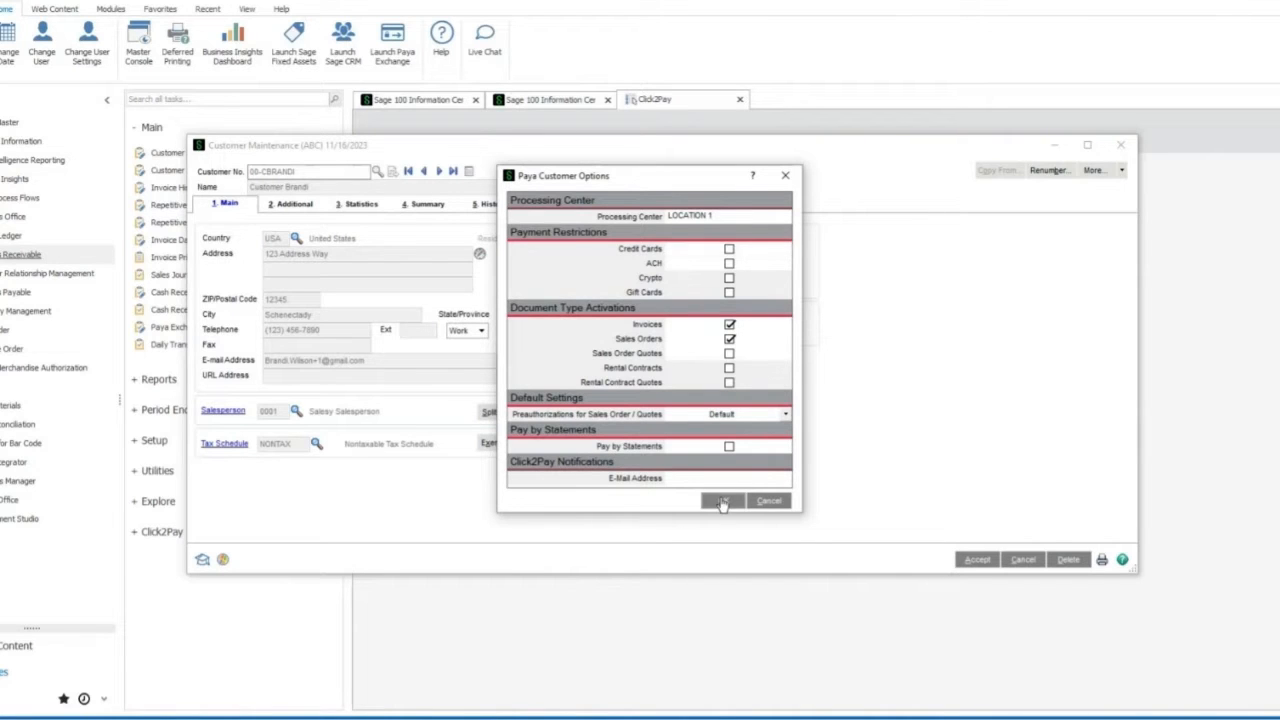
pyautogui.click(1120, 145)
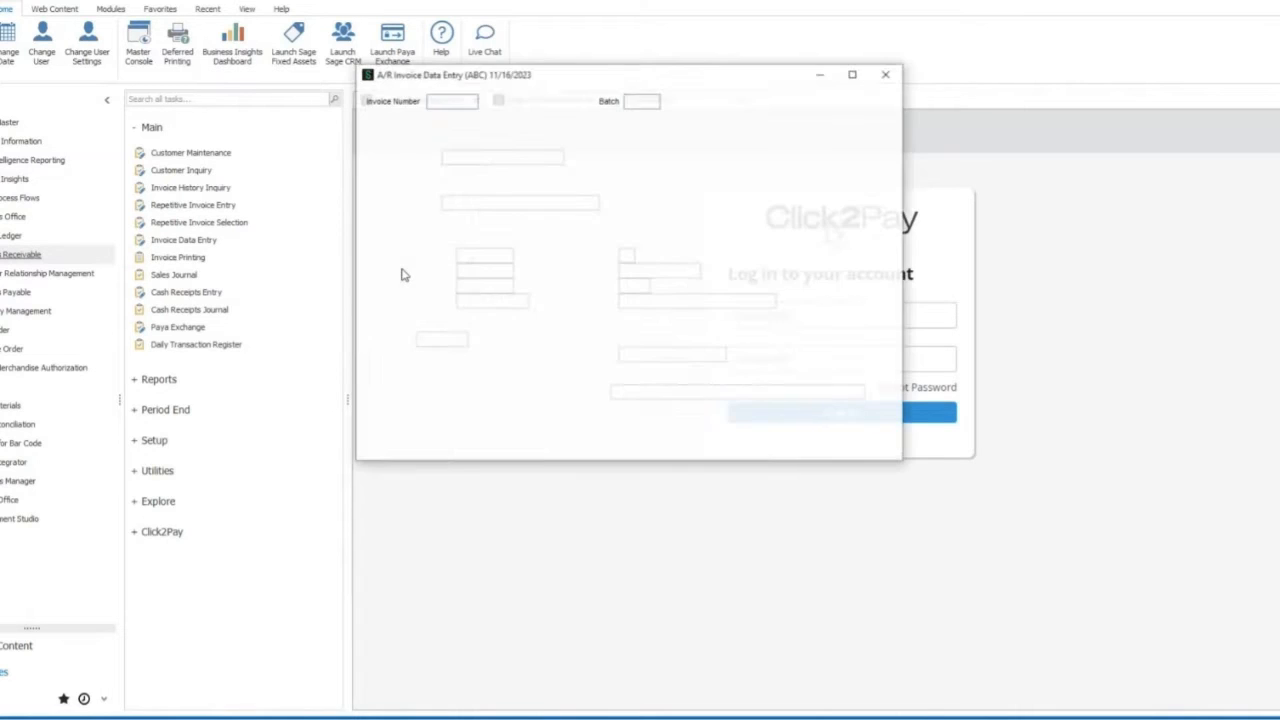
# Create a new A/R invoice batch and start a new invoice in it for the same customer.
pyautogui.click(601, 244)
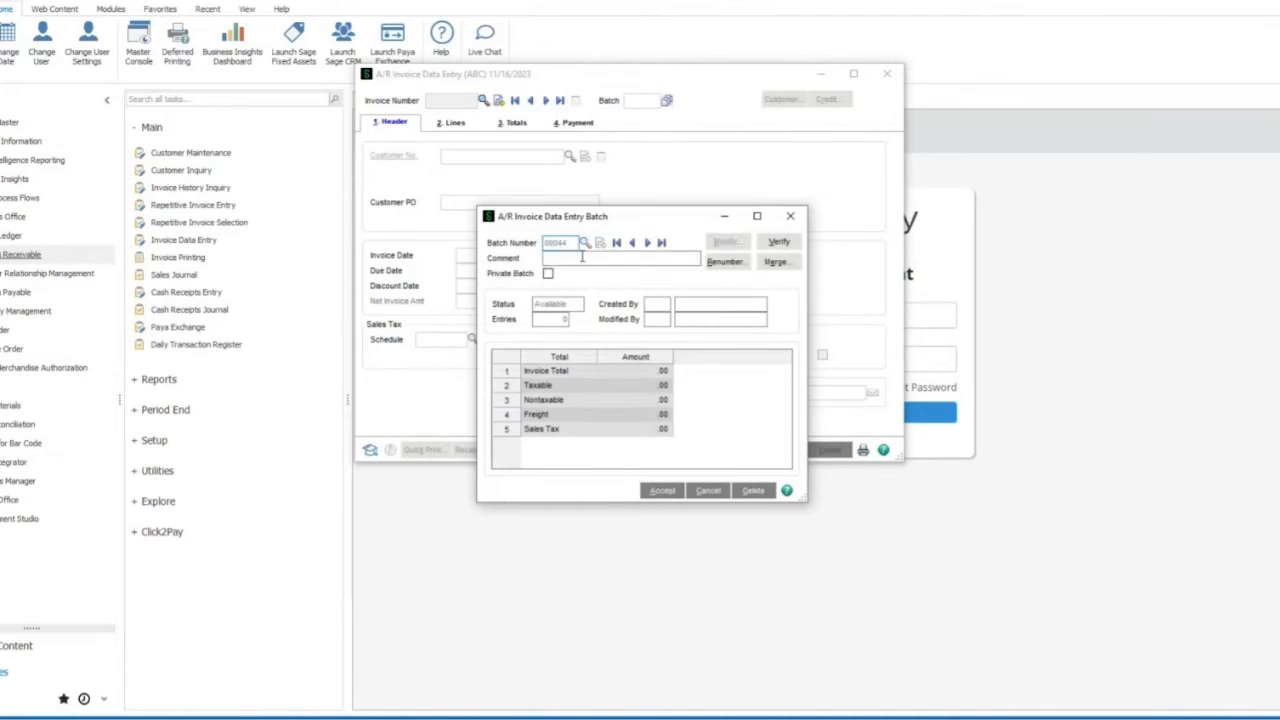
pyautogui.click(663, 490)
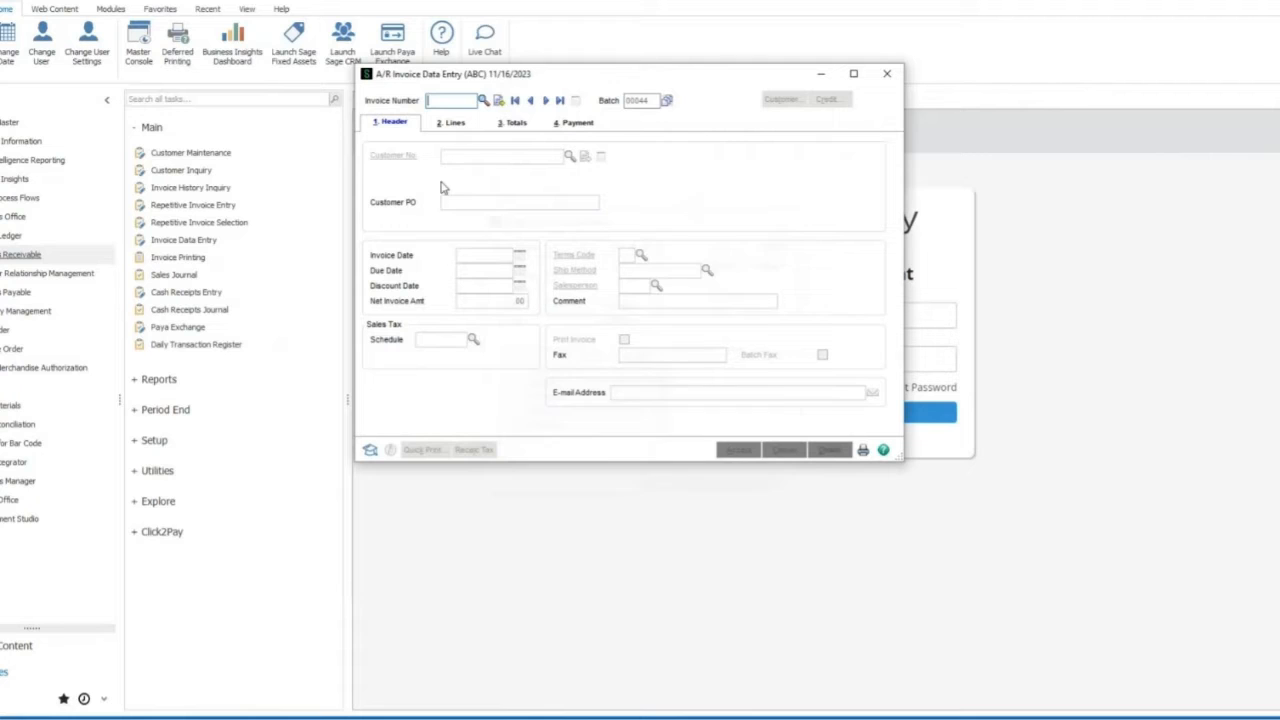
pyautogui.click(499, 101)
pyautogui.click(569, 157)
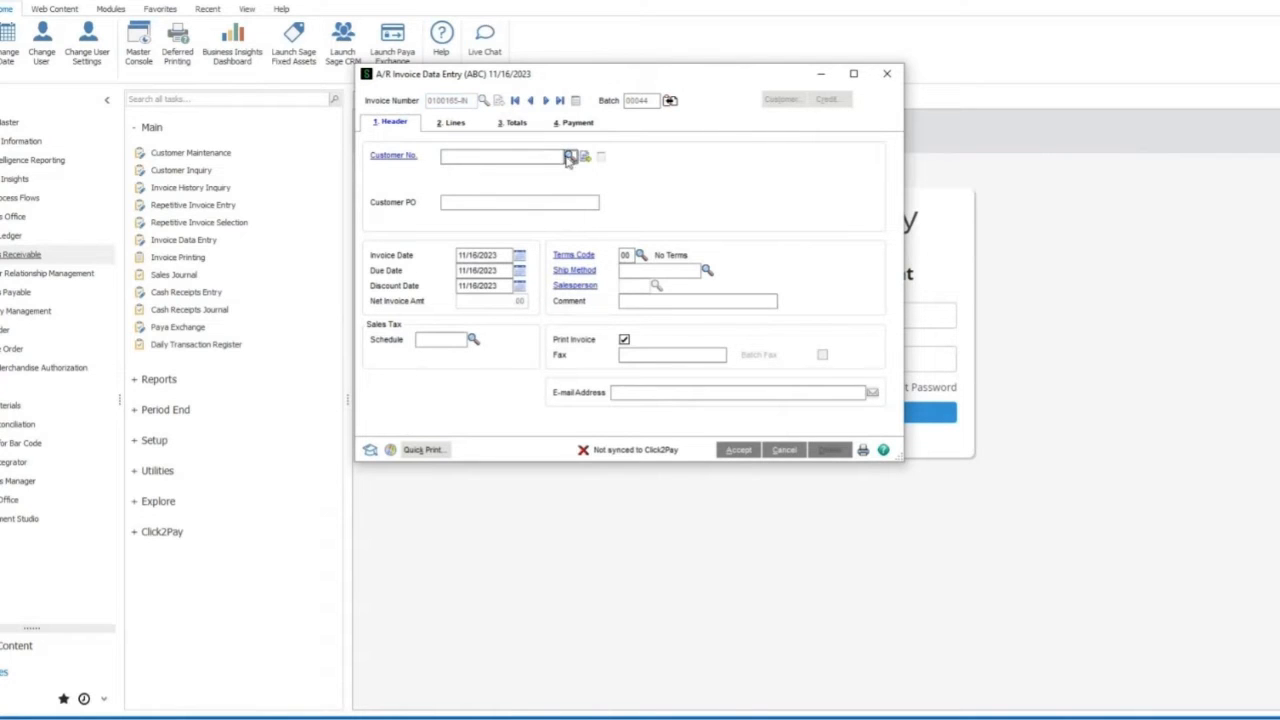
pyautogui.doubleClick(492, 252)
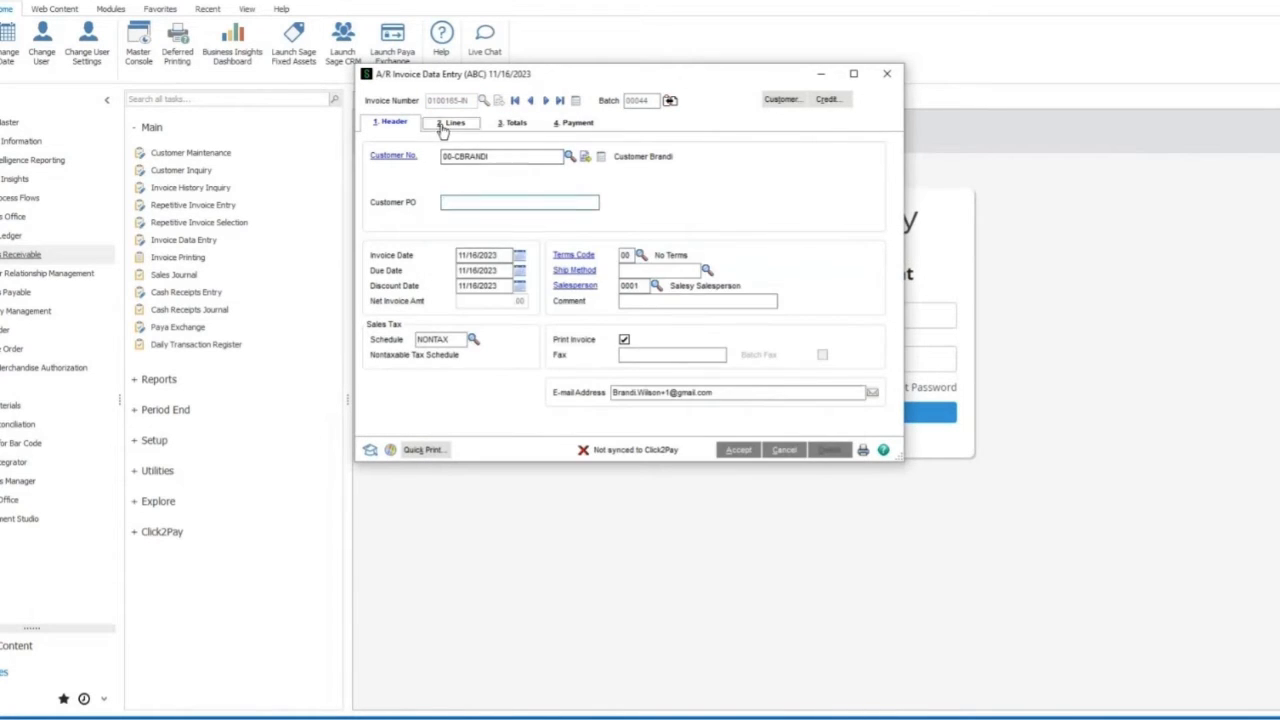
# Add the miscellaneous item MAINT (Truck Maintenance) as the first invoice line.
pyautogui.click(452, 122)
pyautogui.click(485, 193)
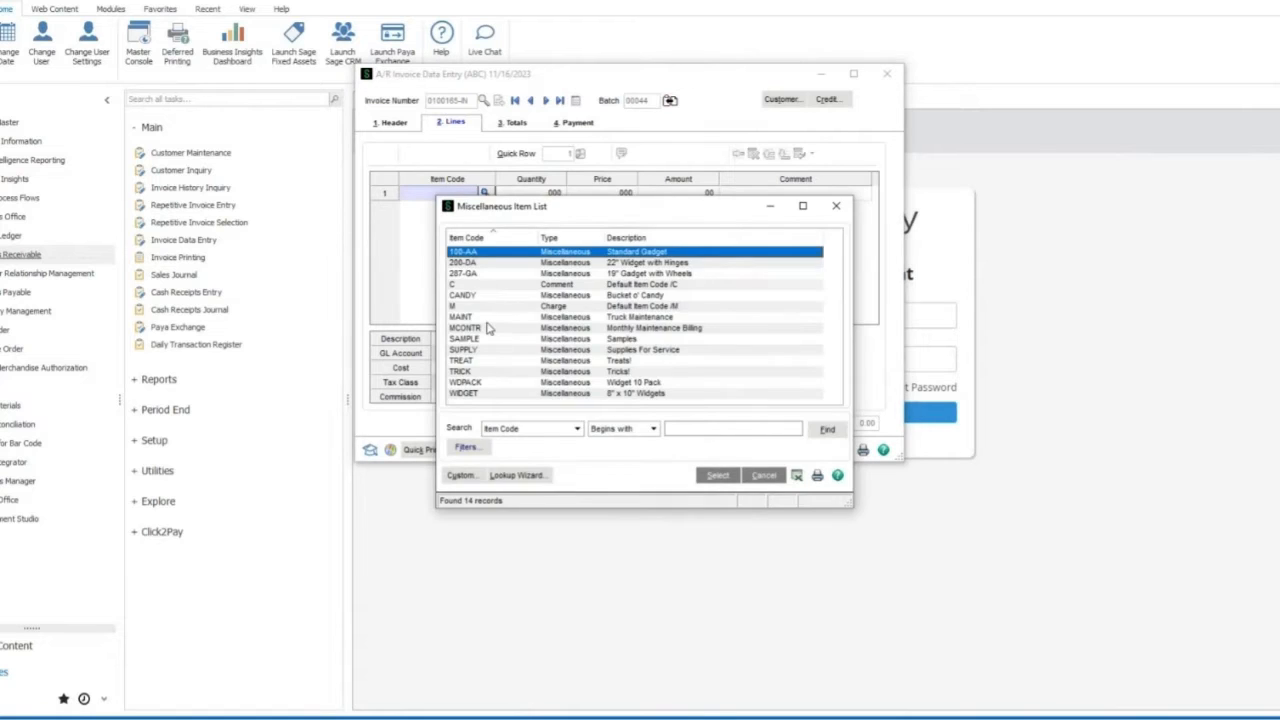
pyautogui.doubleClick(490, 323)
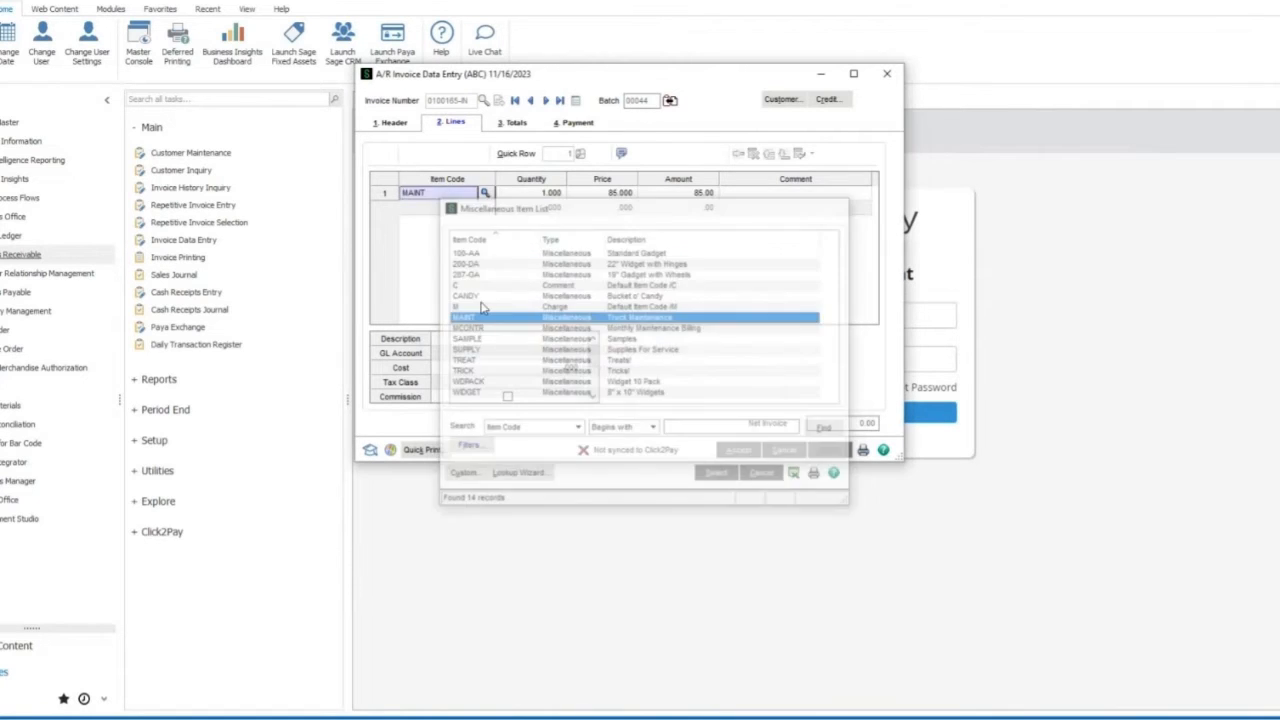
# Send the invoice to Click2Pay with Click2Pay enabled and processing center LOCATION 1, and copy its payment link.
pyautogui.click(514, 124)
pyautogui.click(612, 155)
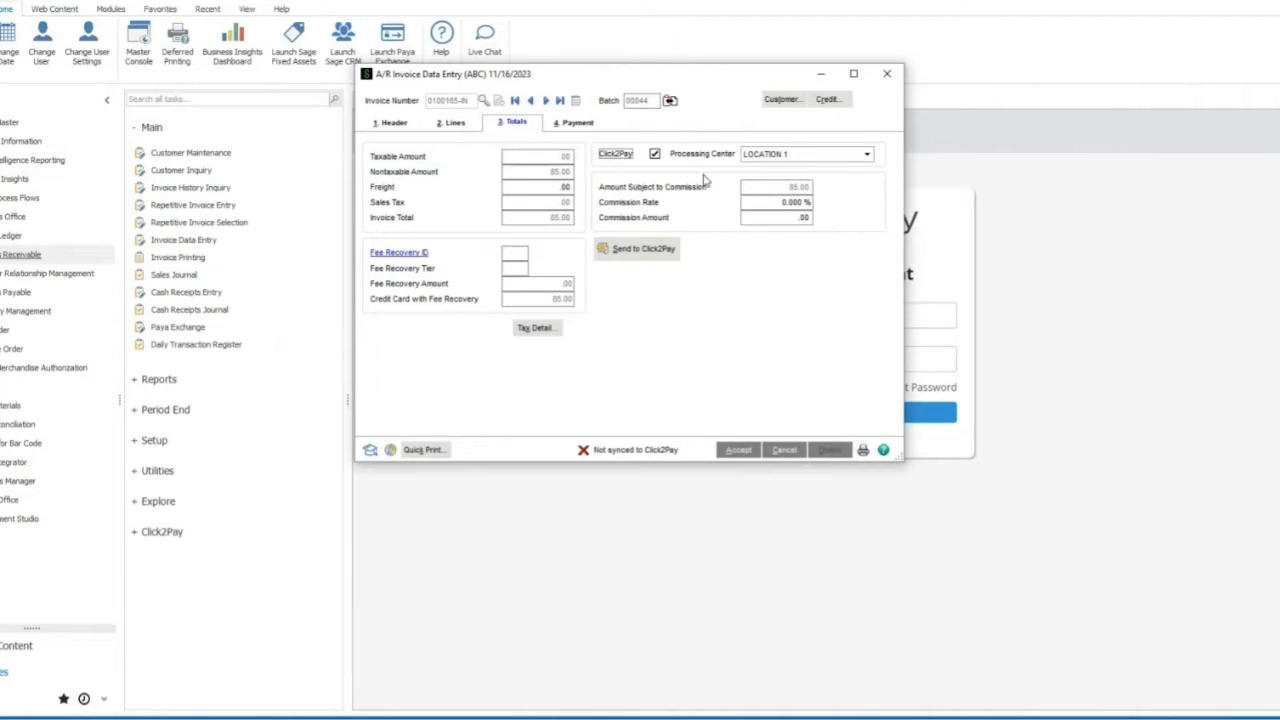
pyautogui.click(655, 154)
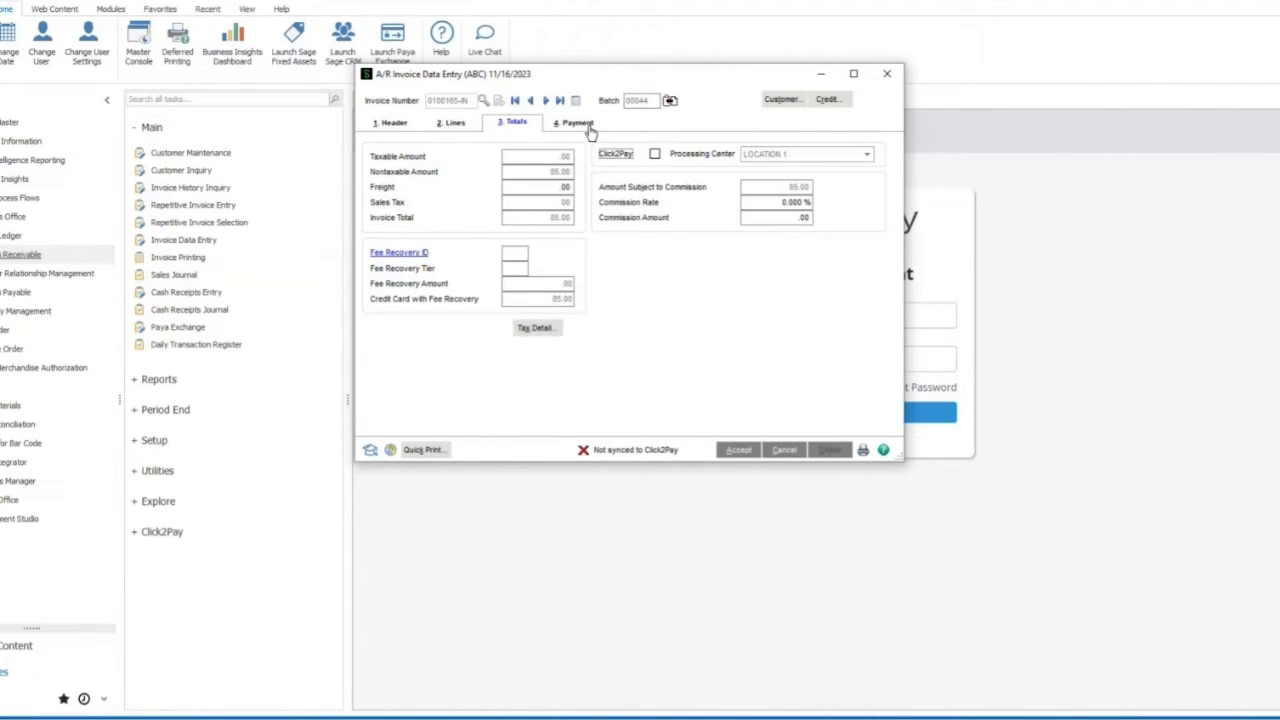
pyautogui.click(654, 154)
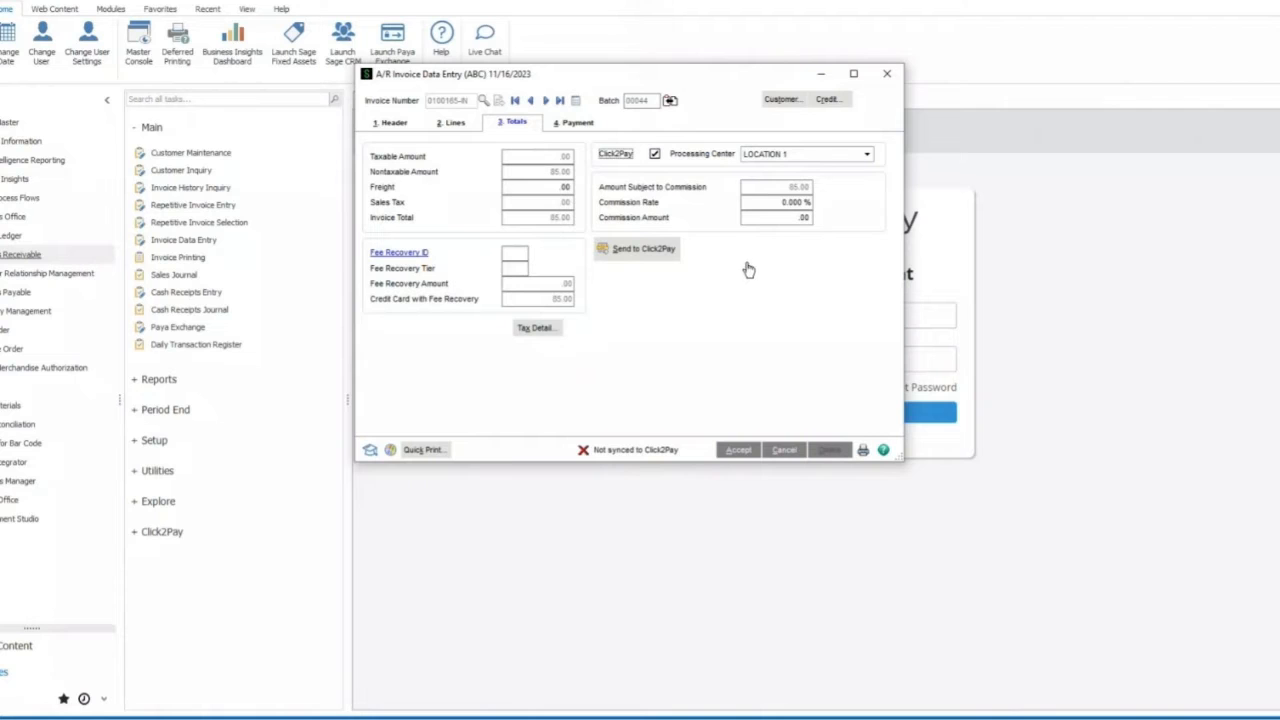
pyautogui.click(638, 251)
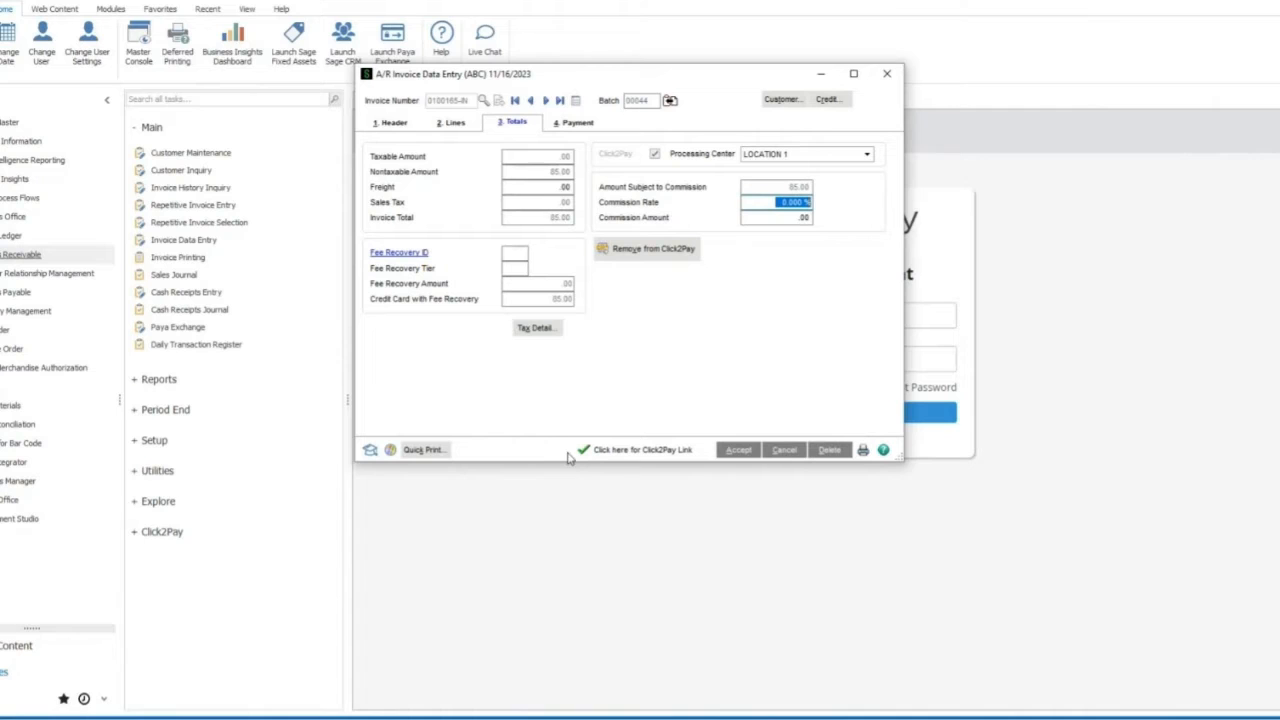
pyautogui.click(636, 452)
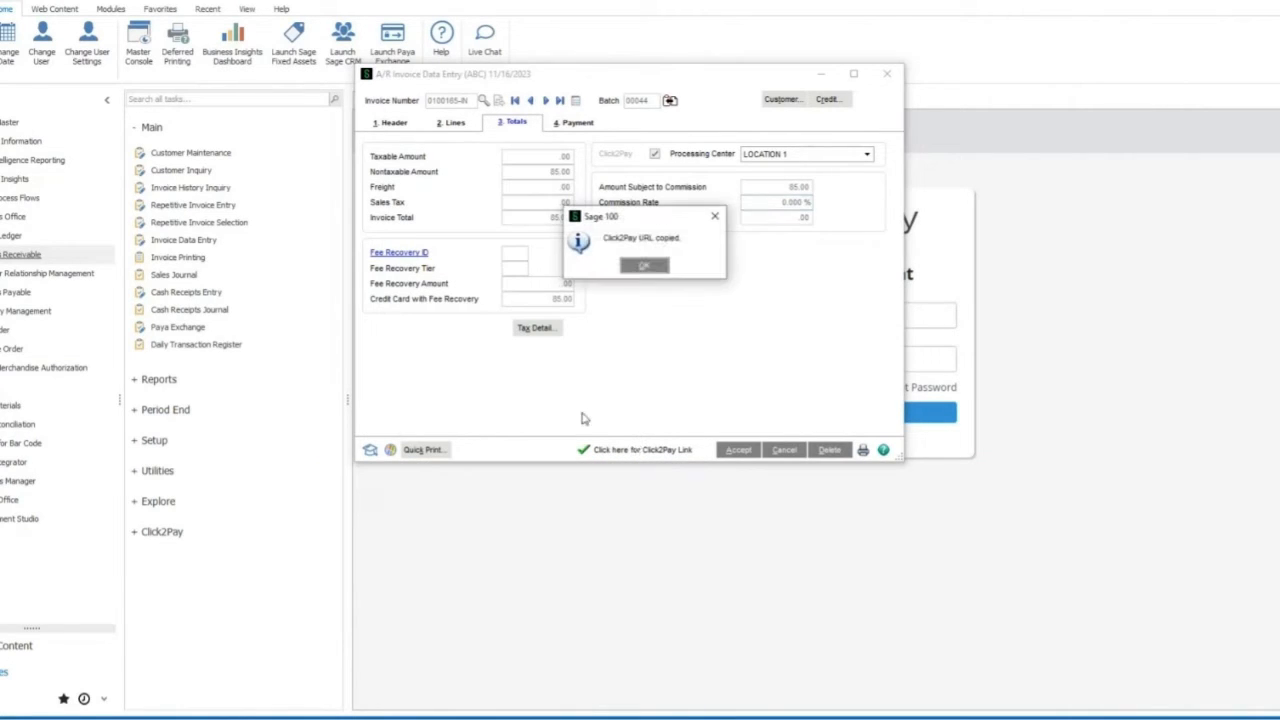
pyautogui.press('Return')
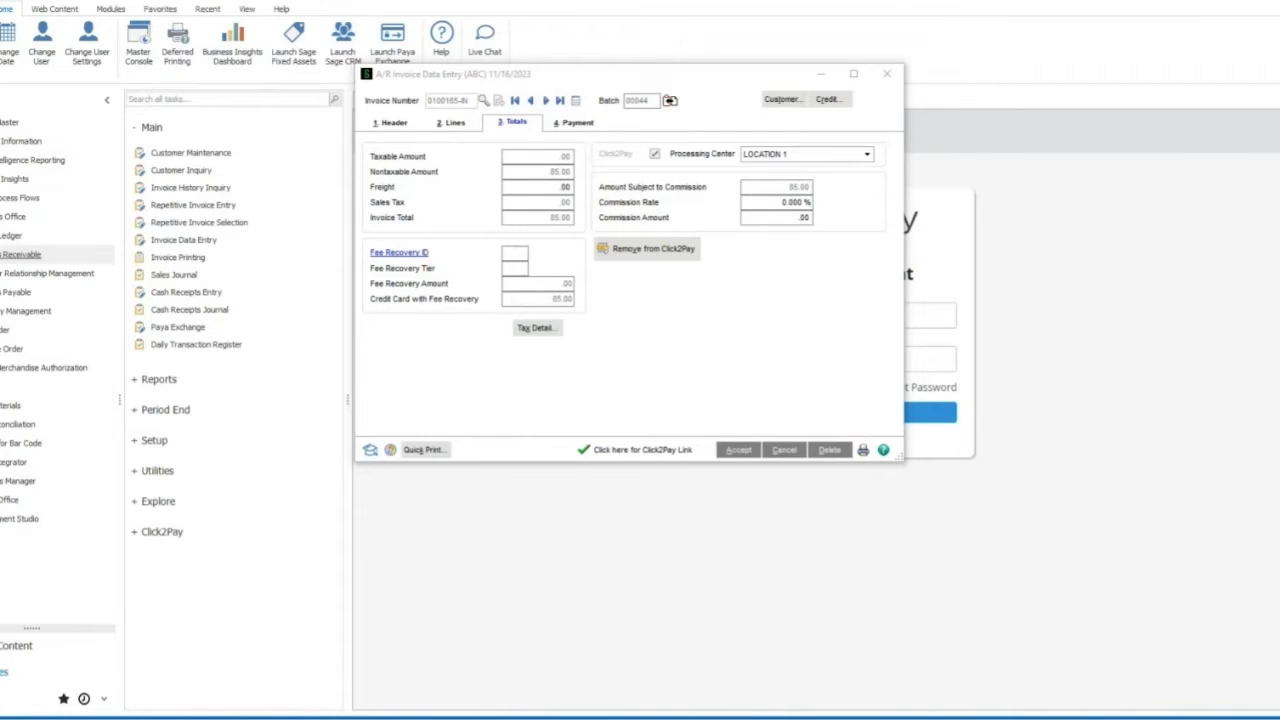
# Switch to the Outlook message "Your Invoice is available for Online Payment" and review its invoice and payment text.
pyautogui.moveTo(0, 150); pyautogui.dragTo(285, 151)
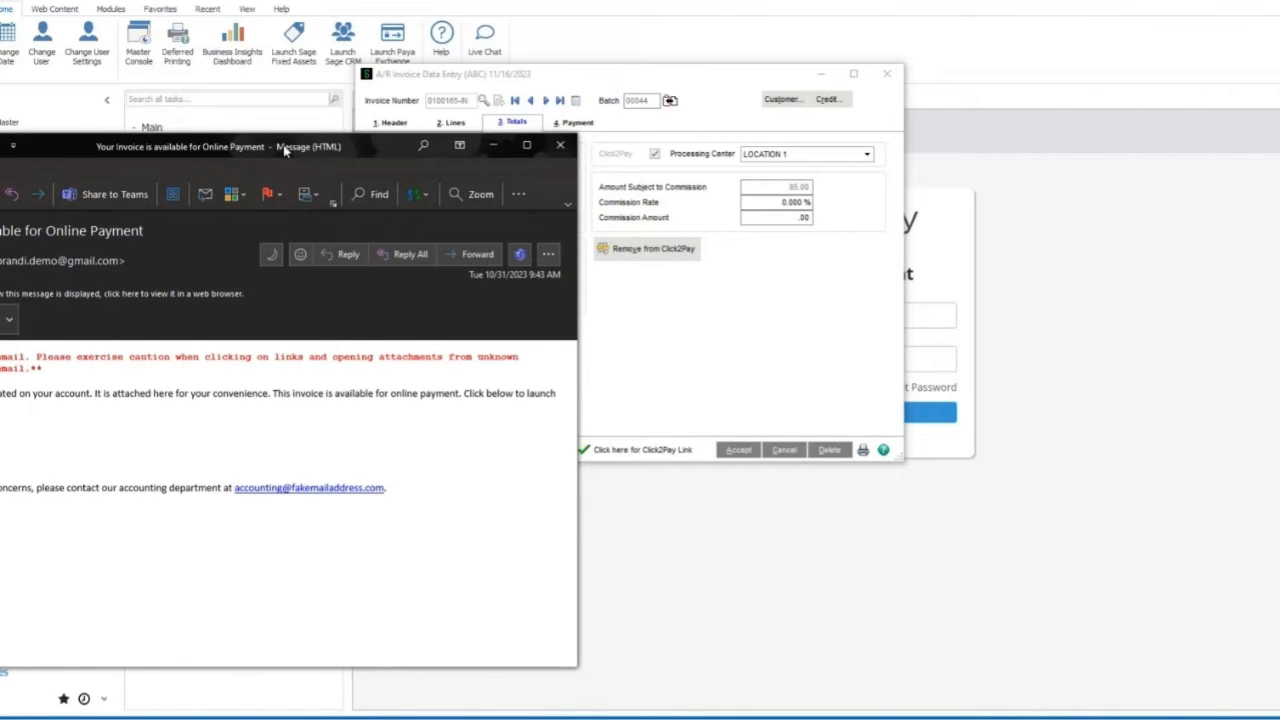
pyautogui.moveTo(285, 148); pyautogui.dragTo(657, 126)
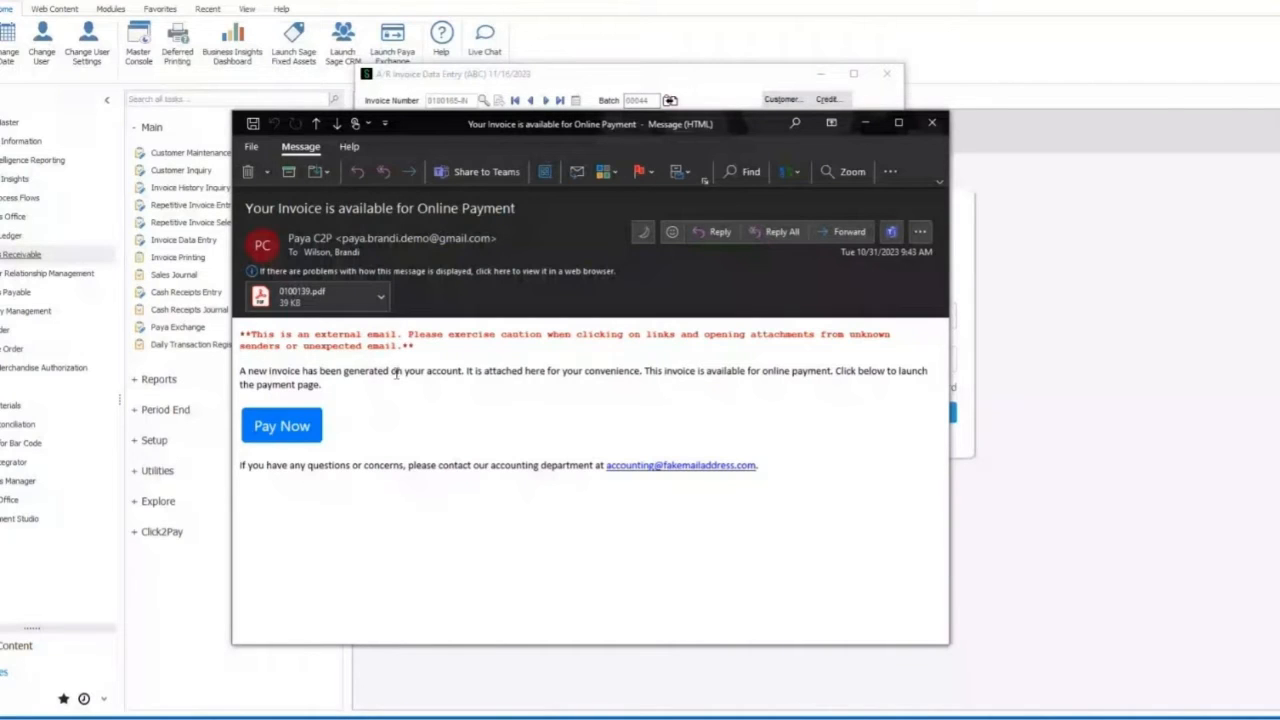
pyautogui.moveTo(391, 371); pyautogui.dragTo(477, 395)
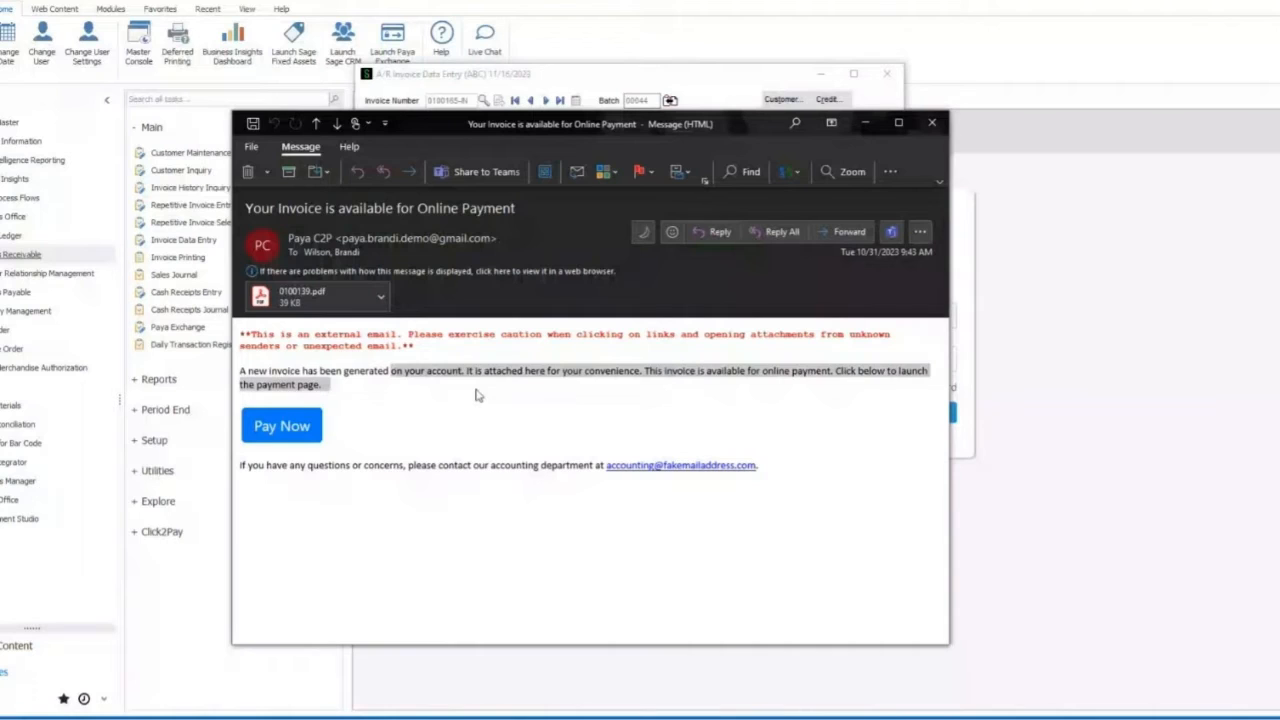
pyautogui.click(688, 373)
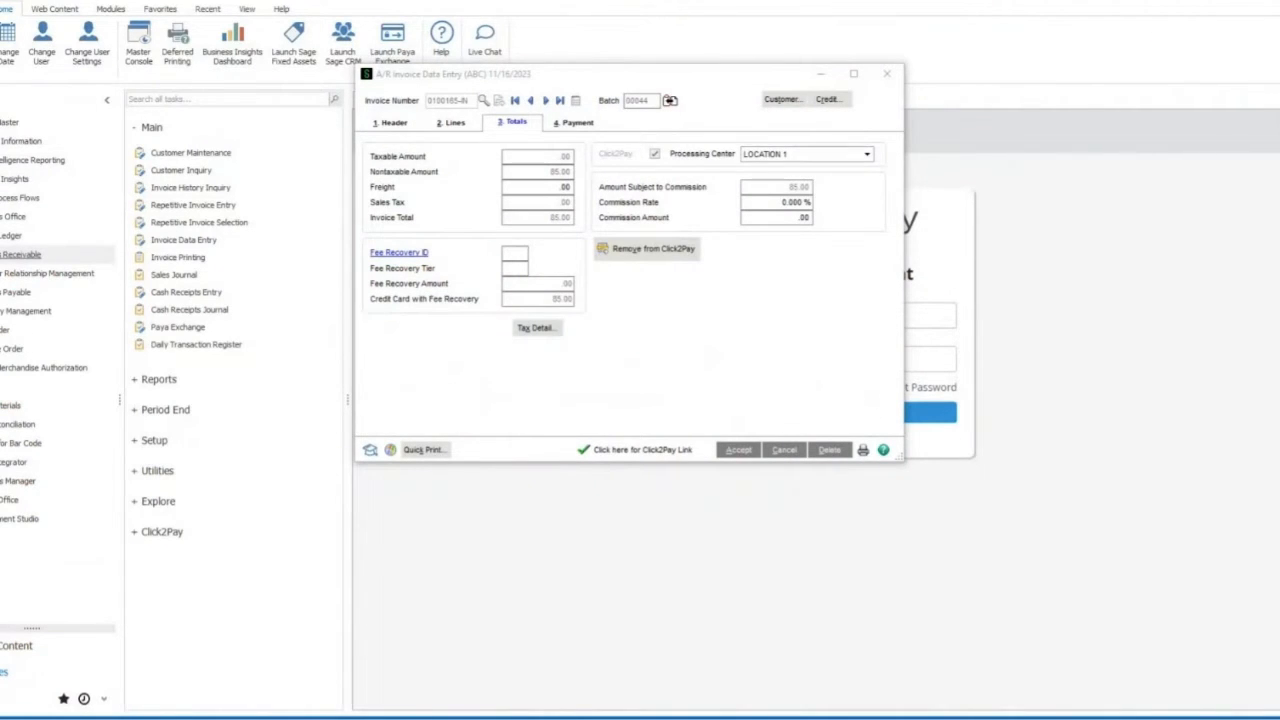
# Switch to the invoice's Click2Pay payment page in the browser, view its PDF file, and return to the page.
pyautogui.moveTo(0, 150); pyautogui.dragTo(290, 3)
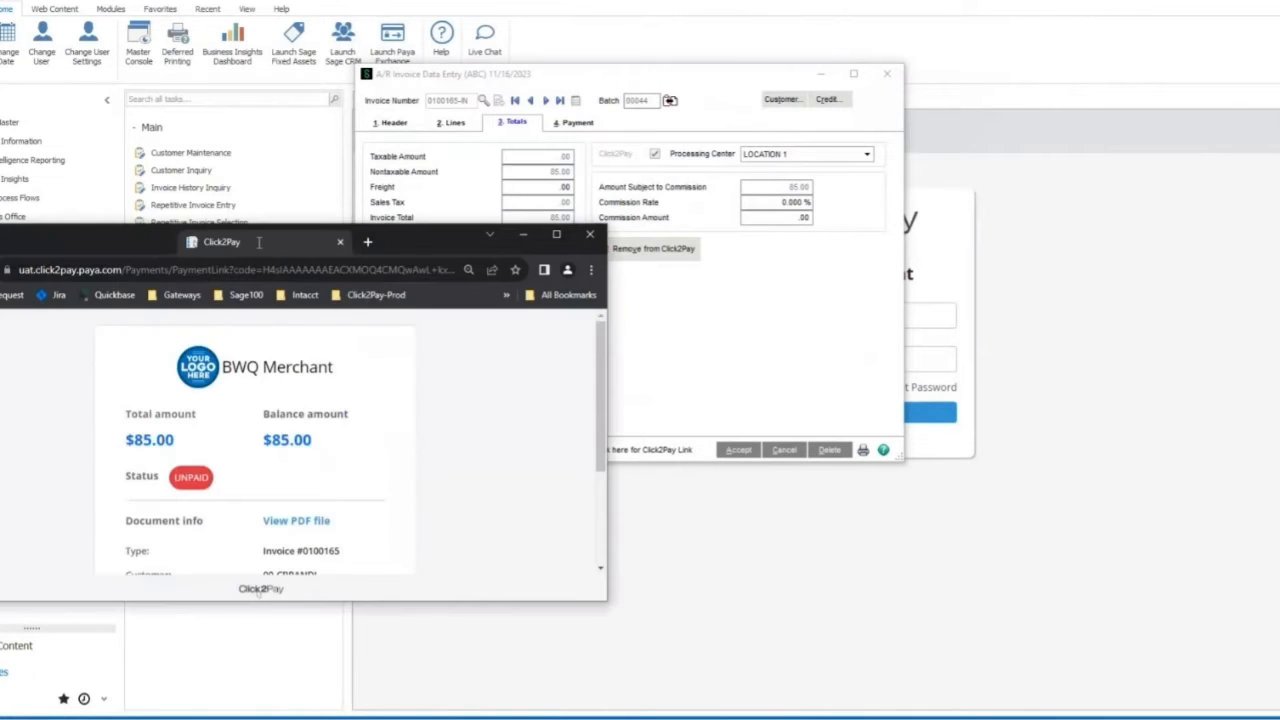
pyautogui.moveTo(350, 245); pyautogui.dragTo(542, 97)
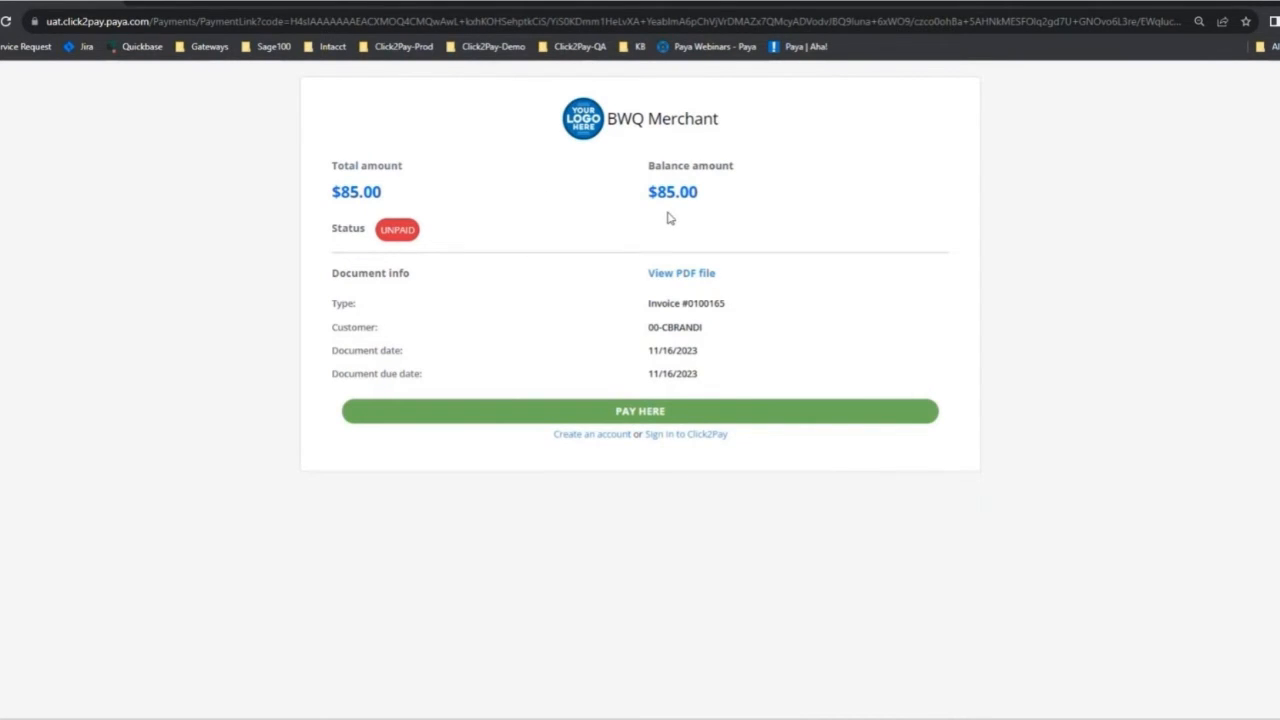
pyautogui.click(680, 274)
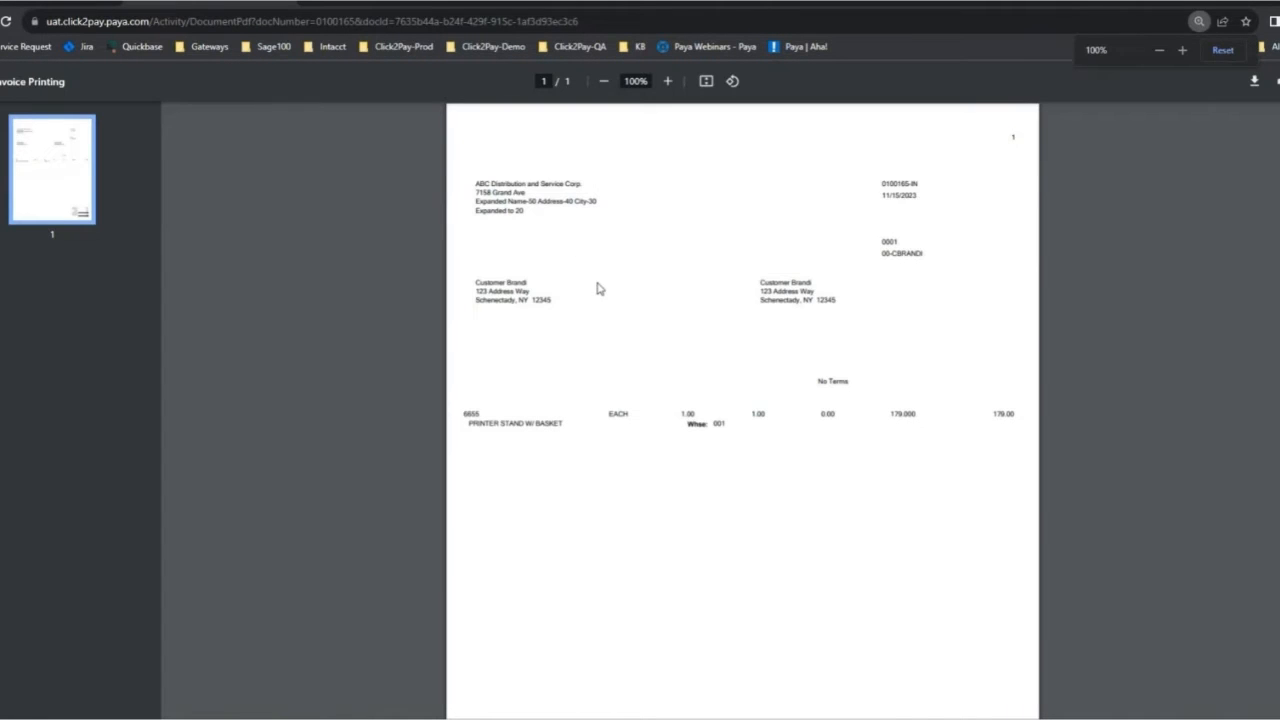
pyautogui.scroll(-2, 589, 463)
pyautogui.scroll(2, 589, 463)
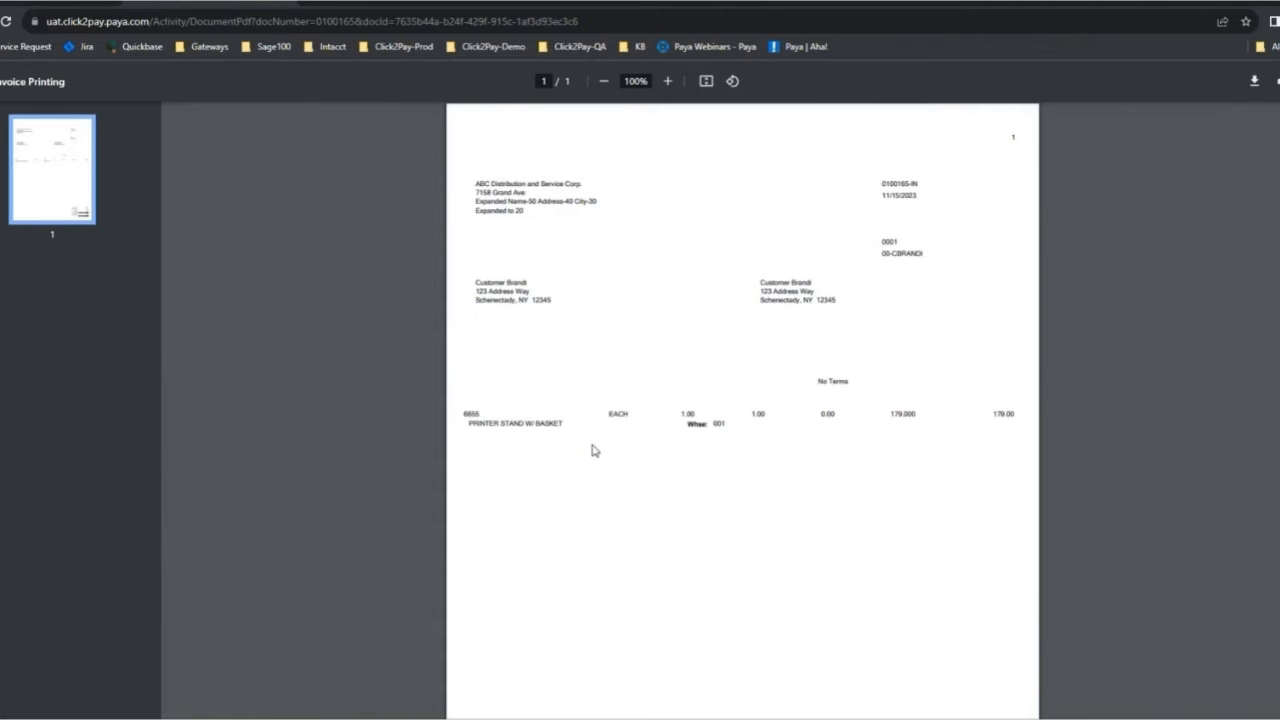
pyautogui.click(291, 6)
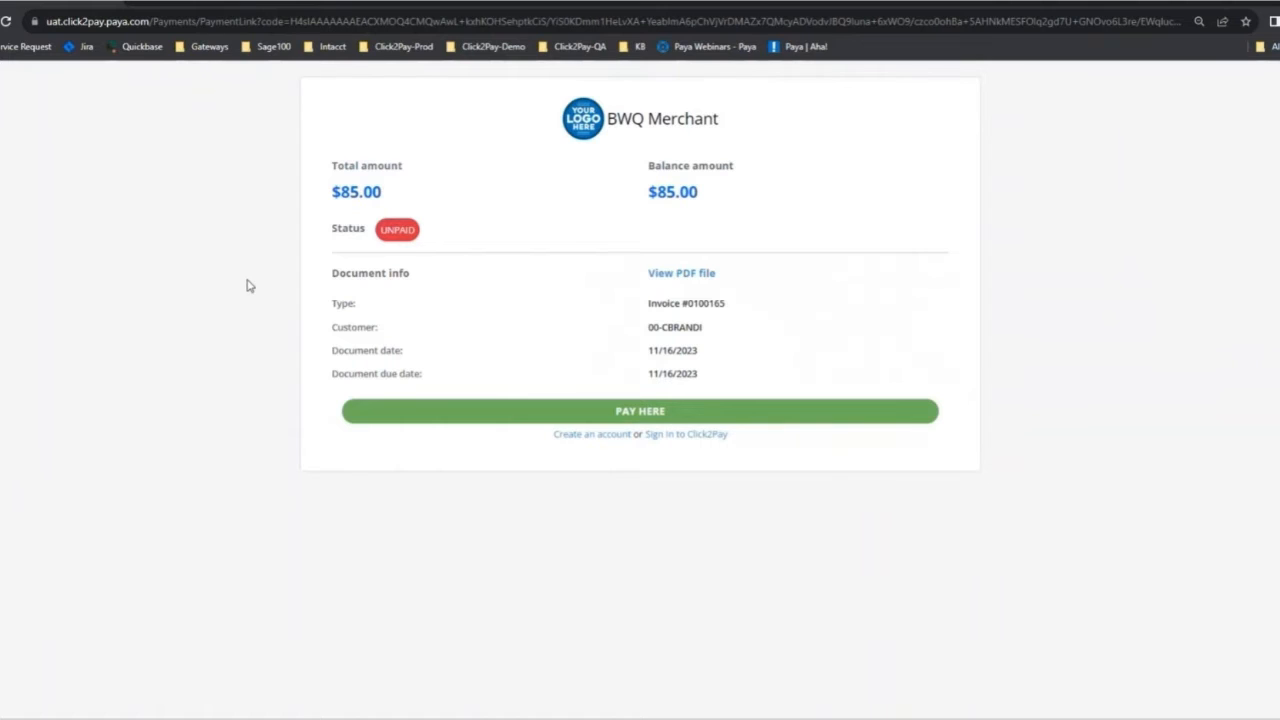
# Open the invoice's payment form, compare the fee recovery for credit card and ACH (eCheck), and cancel the payment.
pyautogui.click(687, 408)
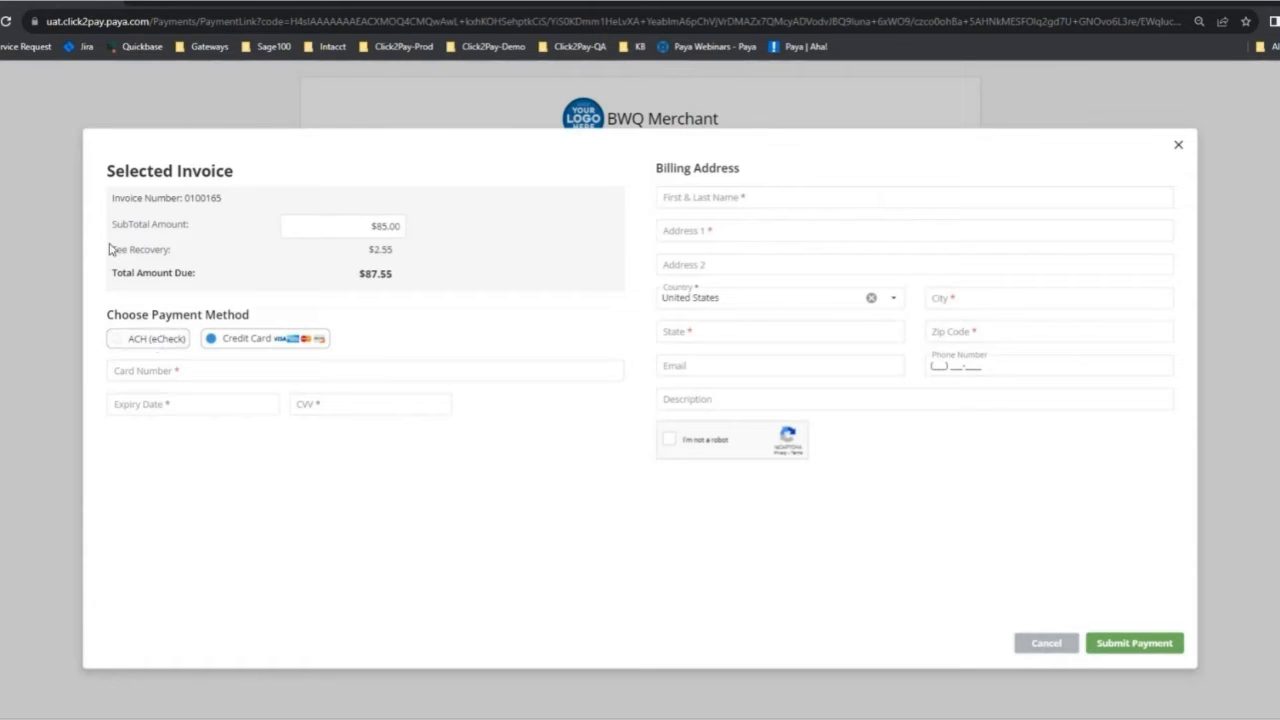
pyautogui.moveTo(113, 257); pyautogui.dragTo(404, 251)
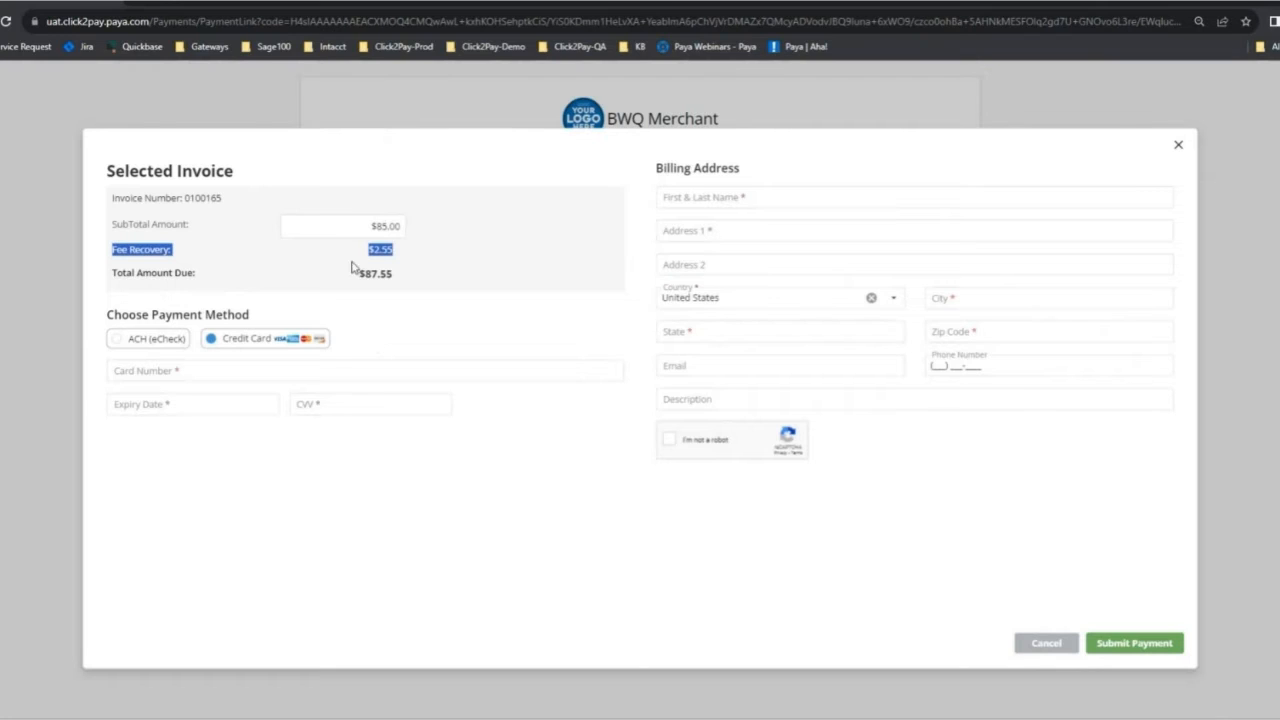
pyautogui.click(408, 262)
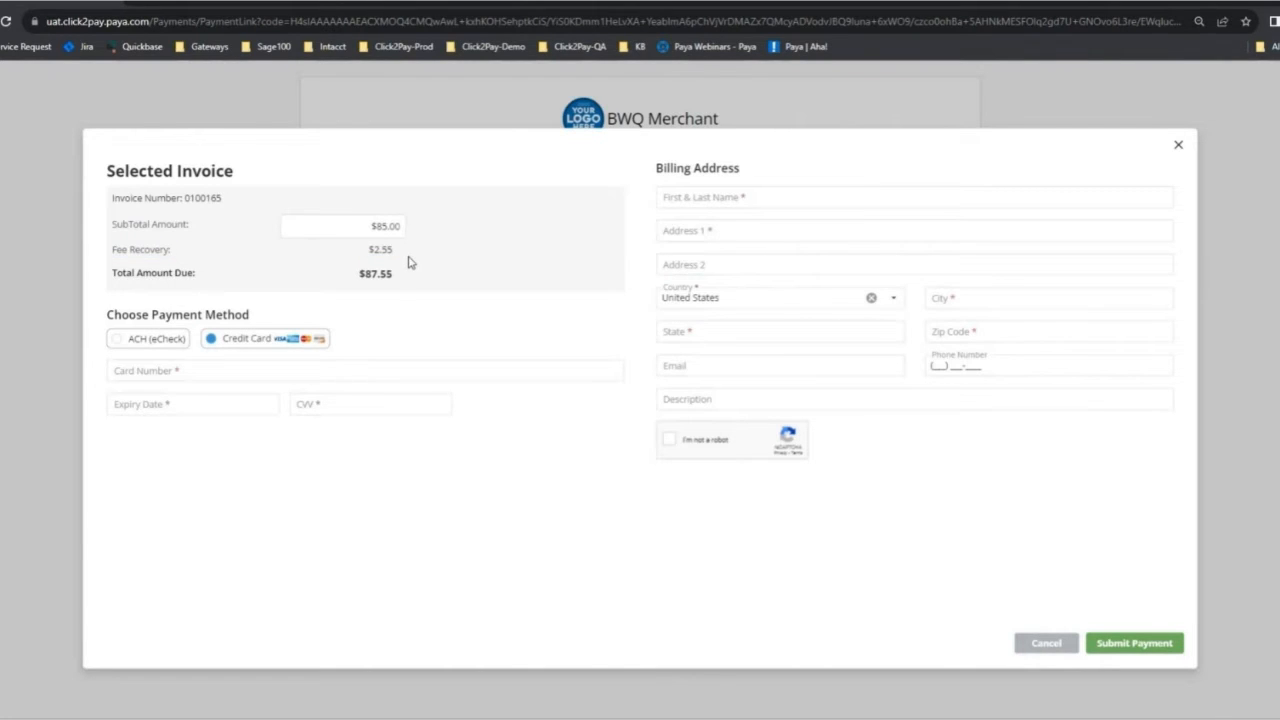
pyautogui.click(157, 345)
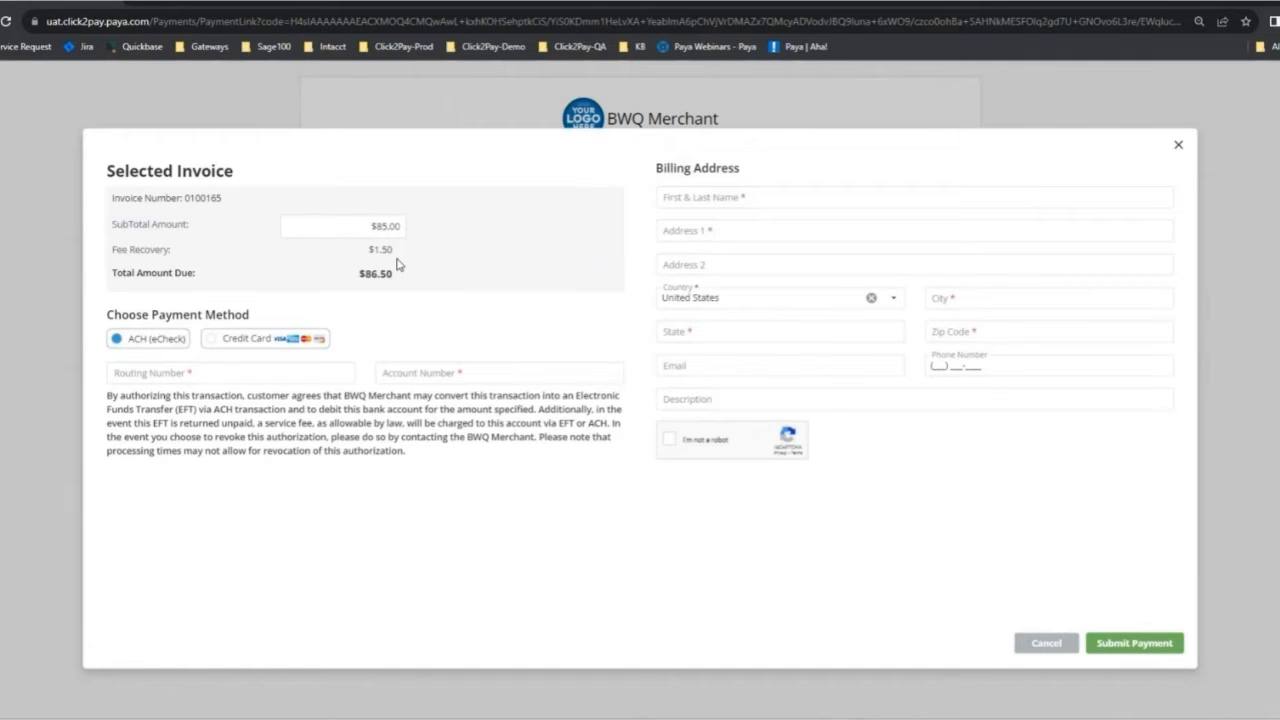
pyautogui.click(240, 340)
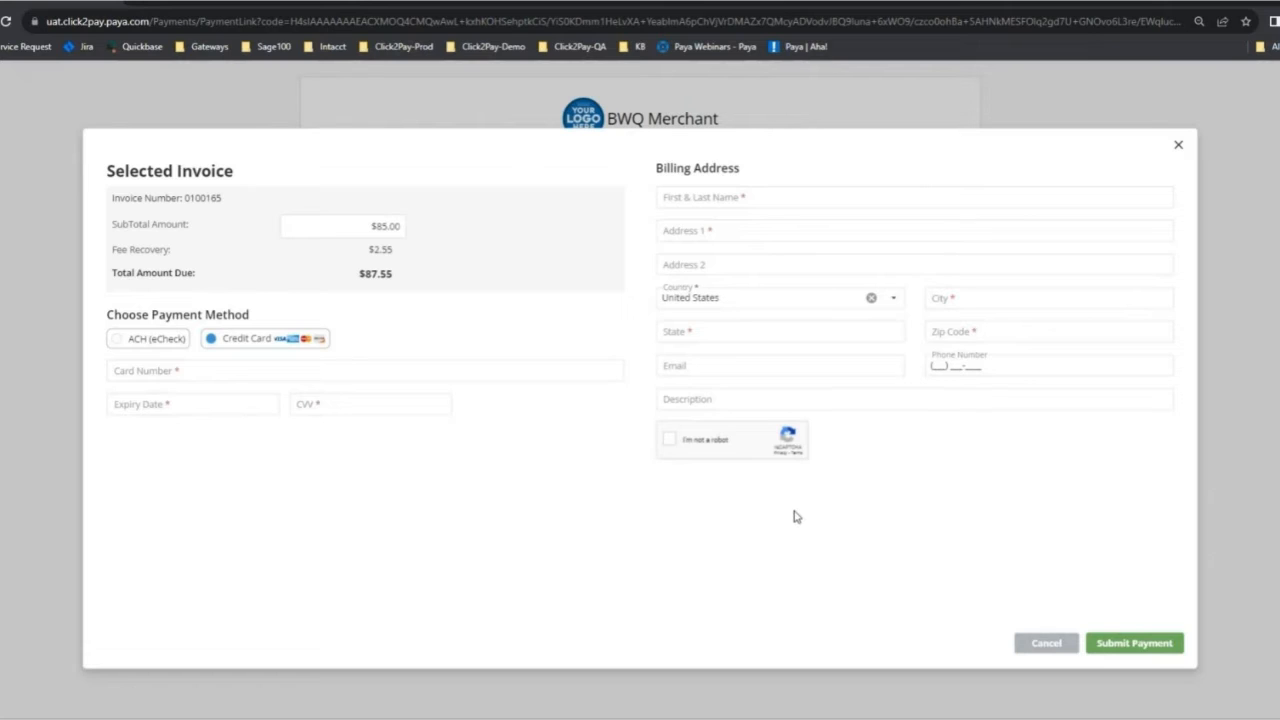
pyautogui.click(1048, 648)
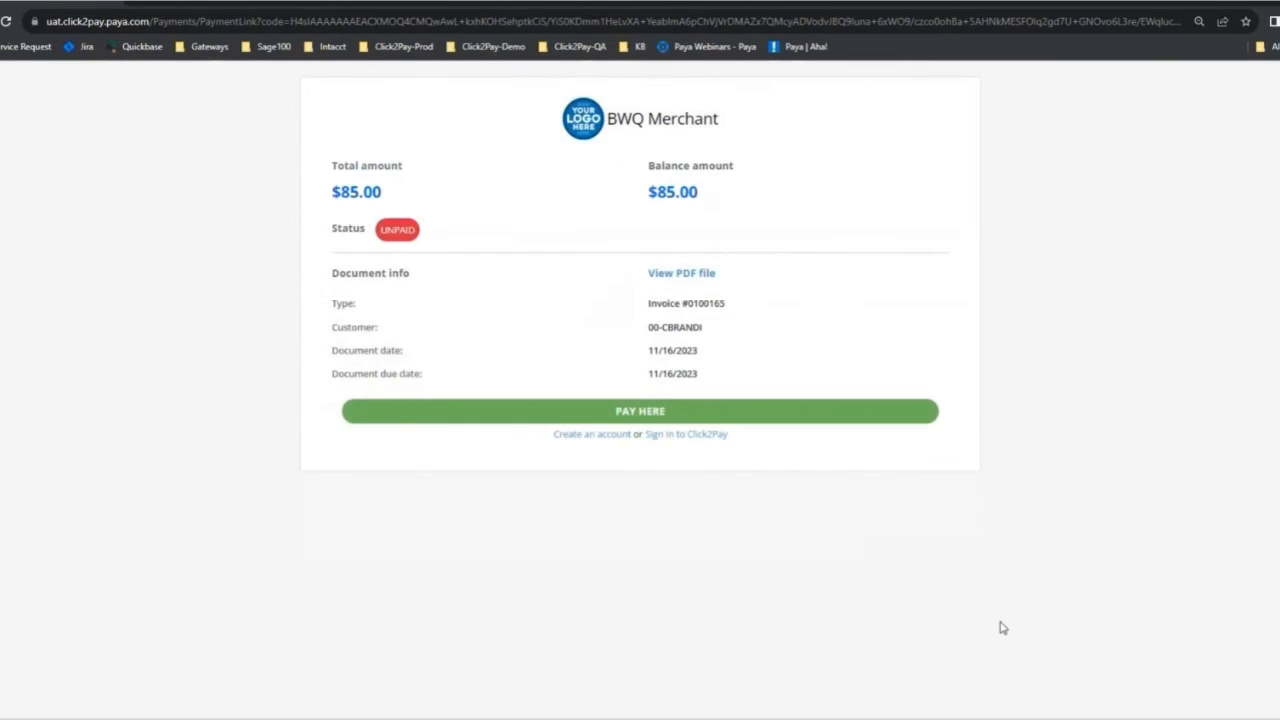
# Sign in to Click2Pay with the saved customer login, filling the username and account password.
pyautogui.click(714, 436)
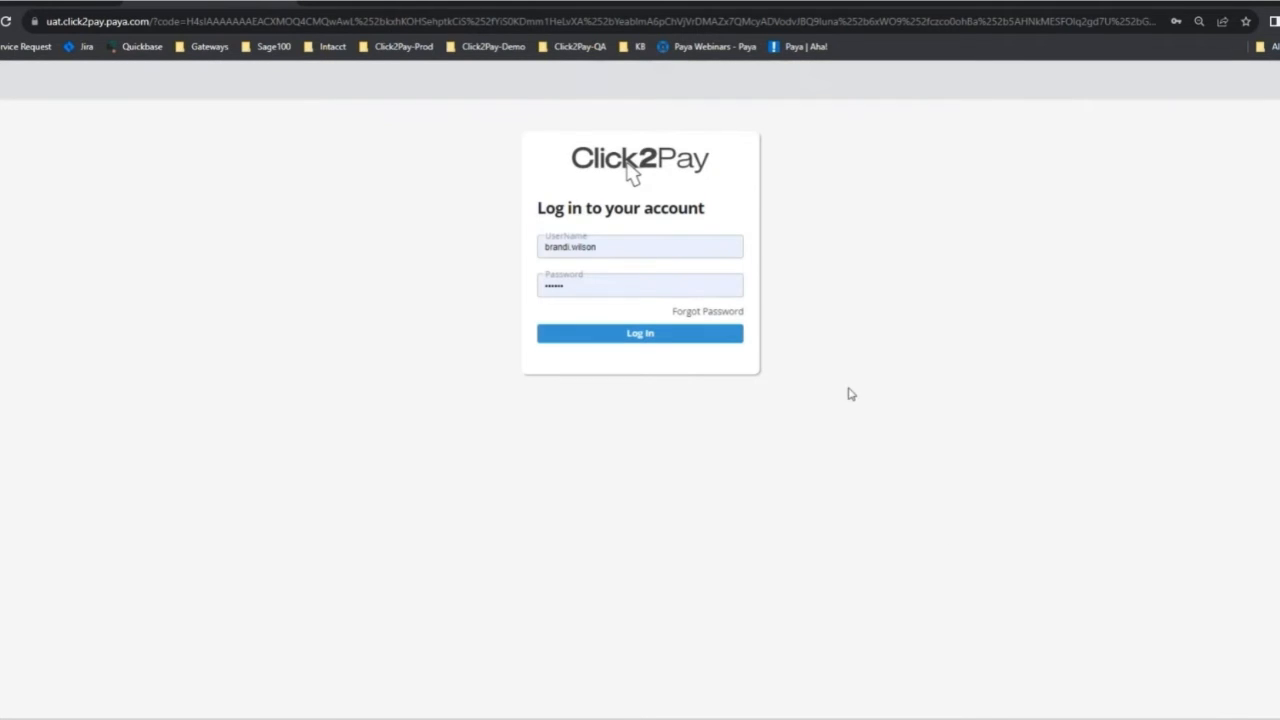
pyautogui.click(698, 246)
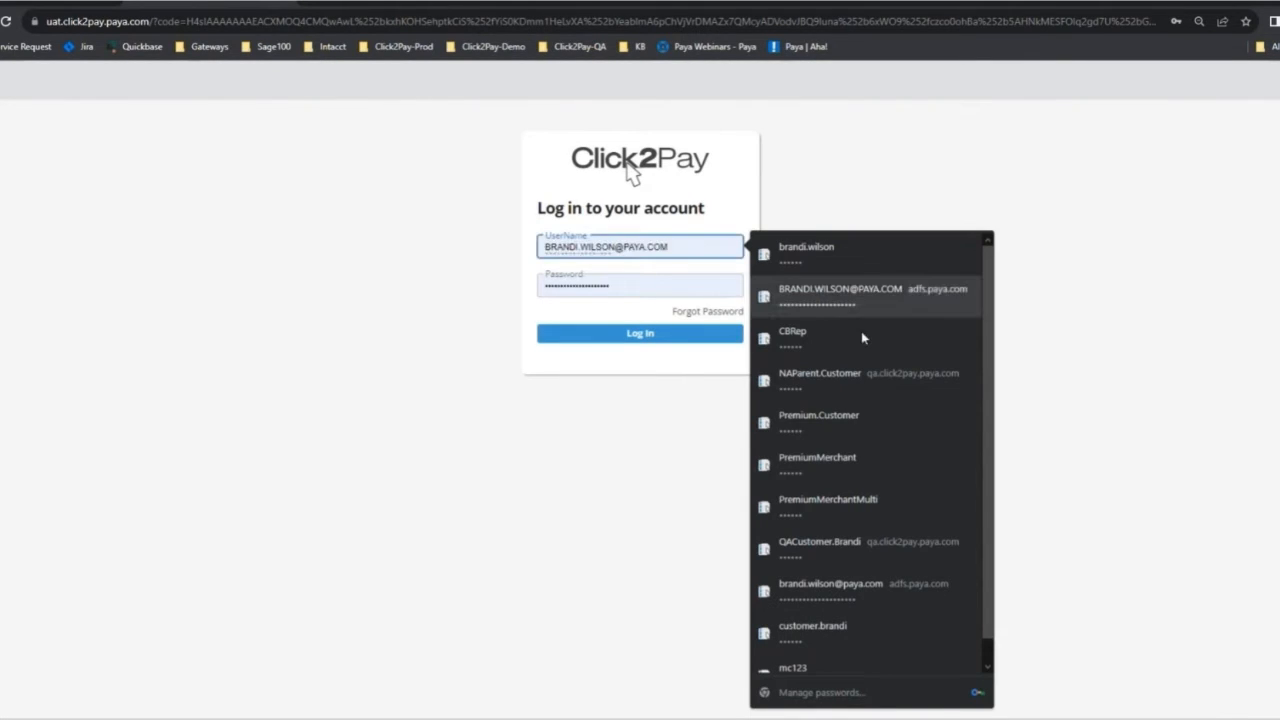
pyautogui.click(812, 630)
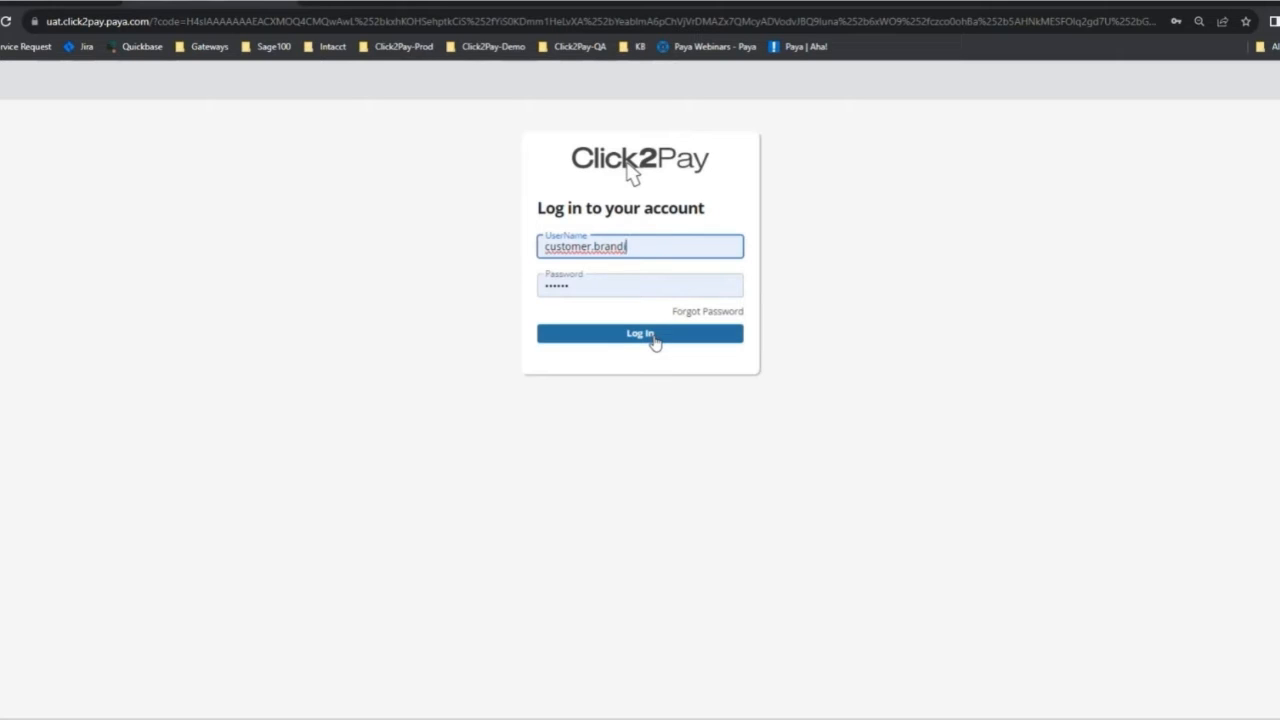
pyautogui.click(652, 336)
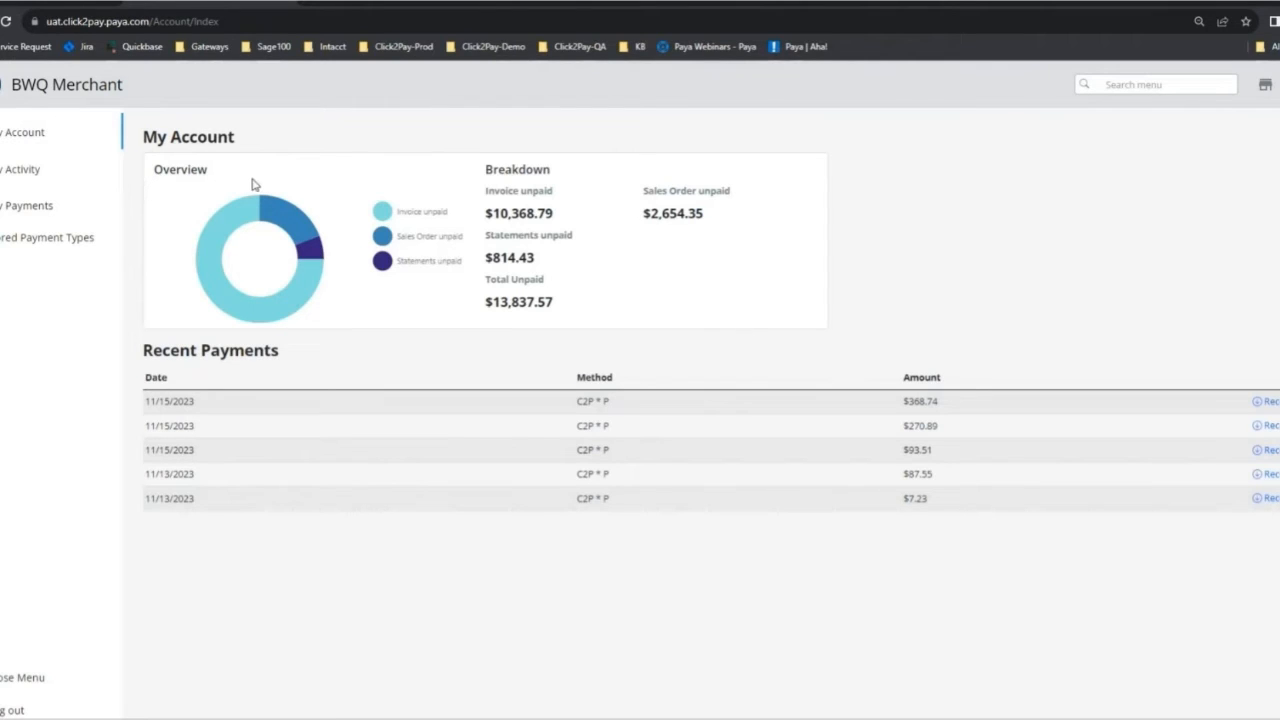
# View the receipt of the most recent payment, check its Fee Recovery line, and close the receipt.
pyautogui.click(1264, 401)
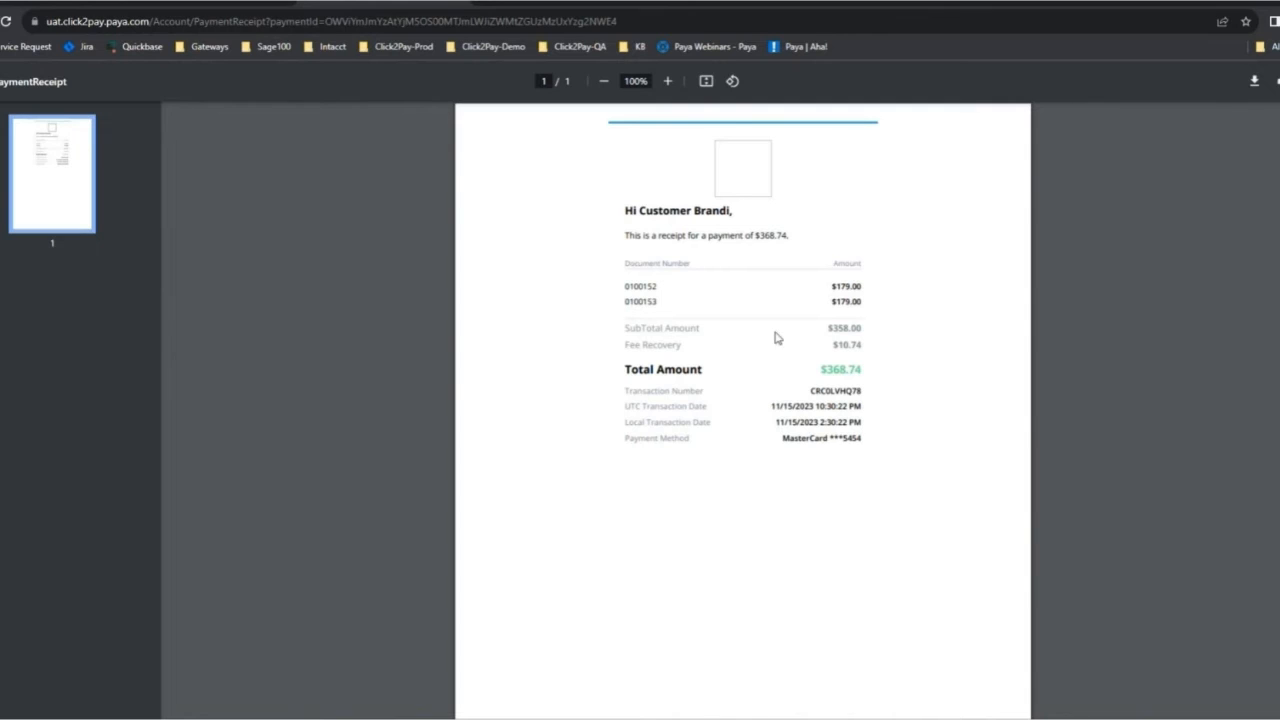
pyautogui.moveTo(866, 348); pyautogui.dragTo(621, 344)
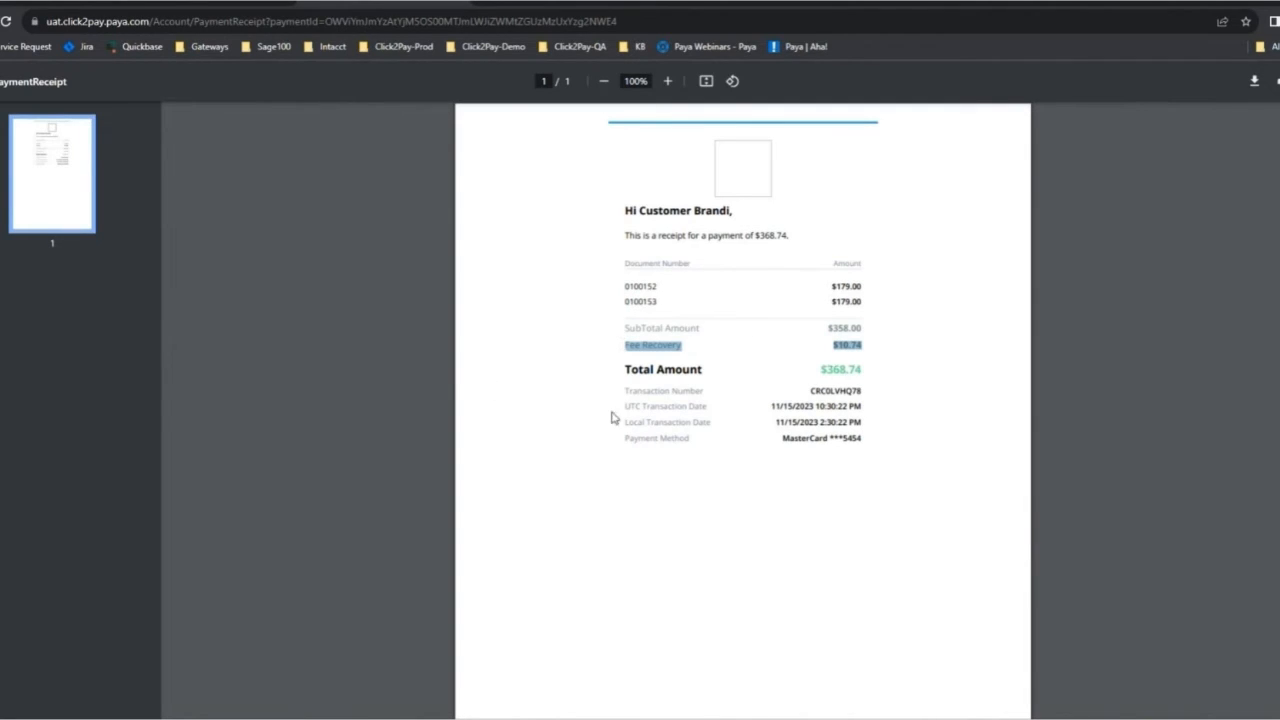
pyautogui.click(960, 494)
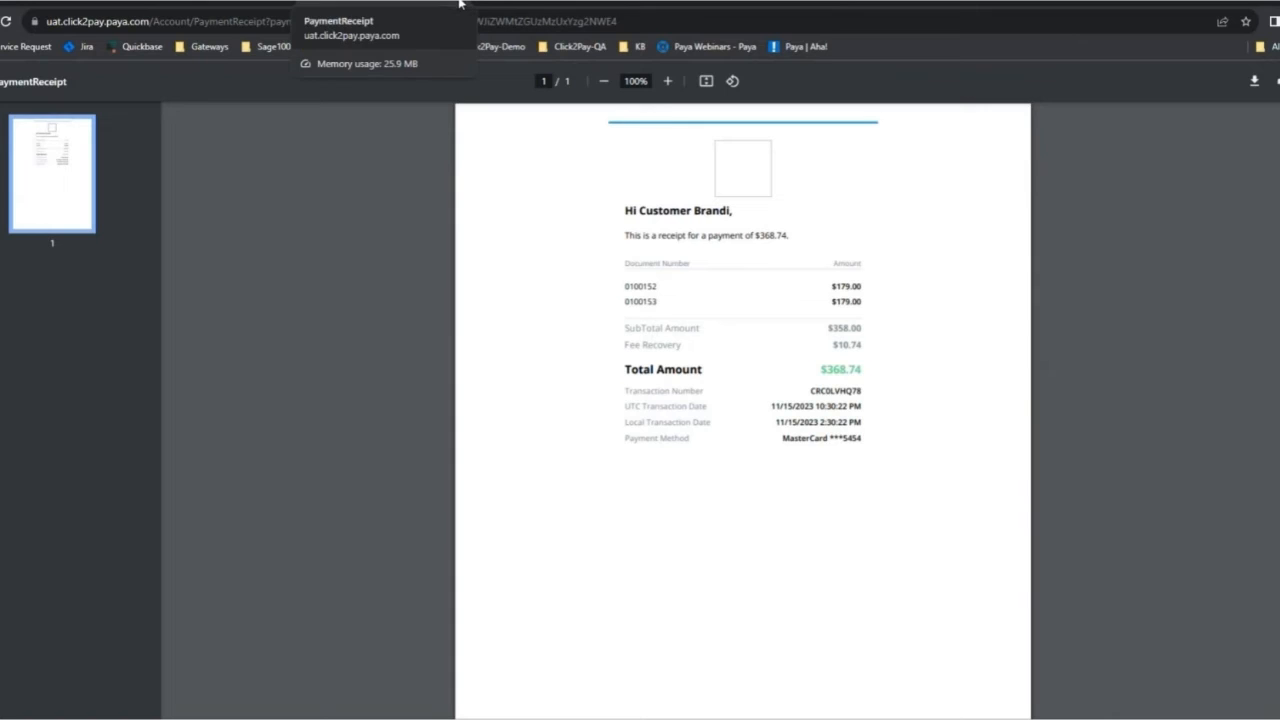
pyautogui.click(459, 3)
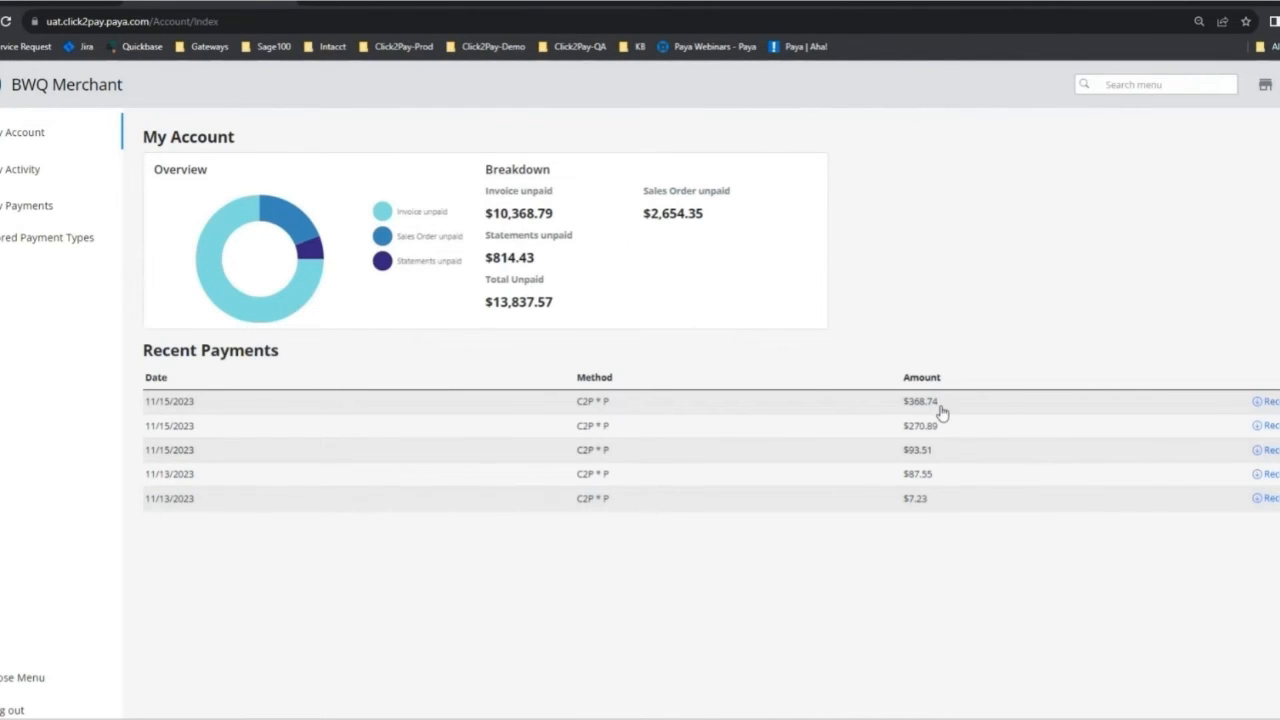
# Open the My Payments list and look through the customer's past transactions.
pyautogui.click(70, 218)
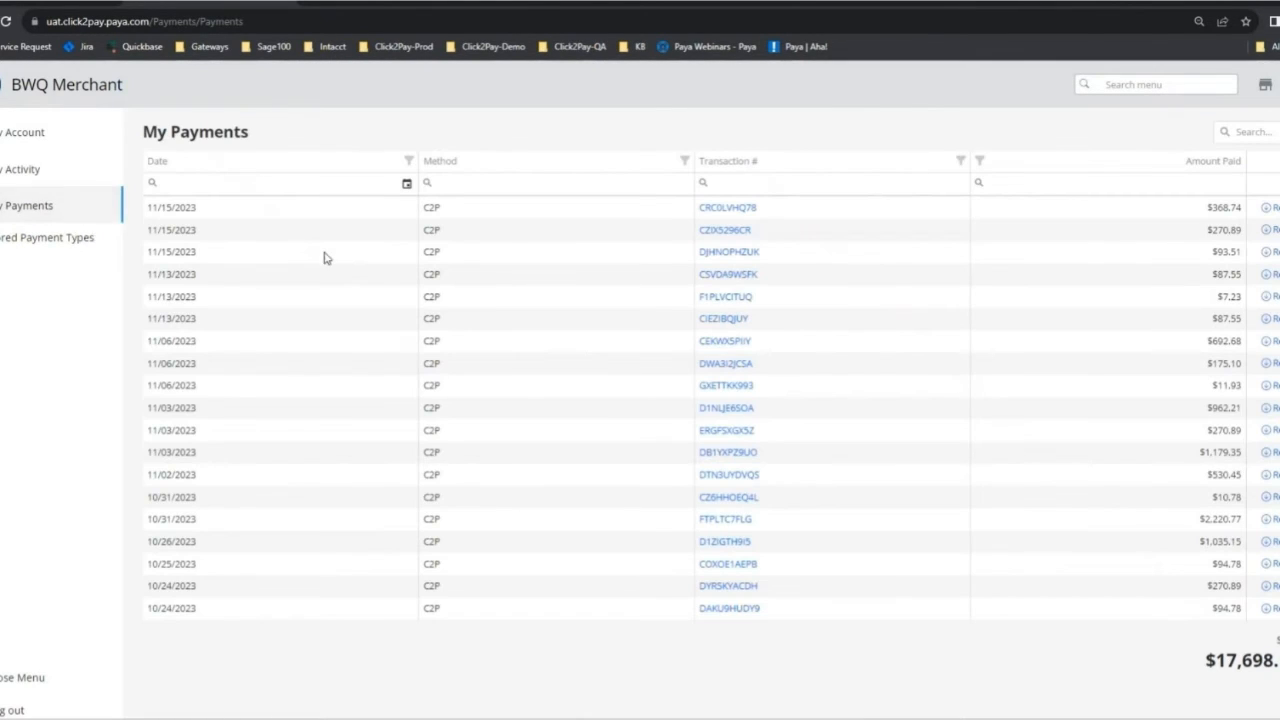
pyautogui.scroll(-10, 545, 343)
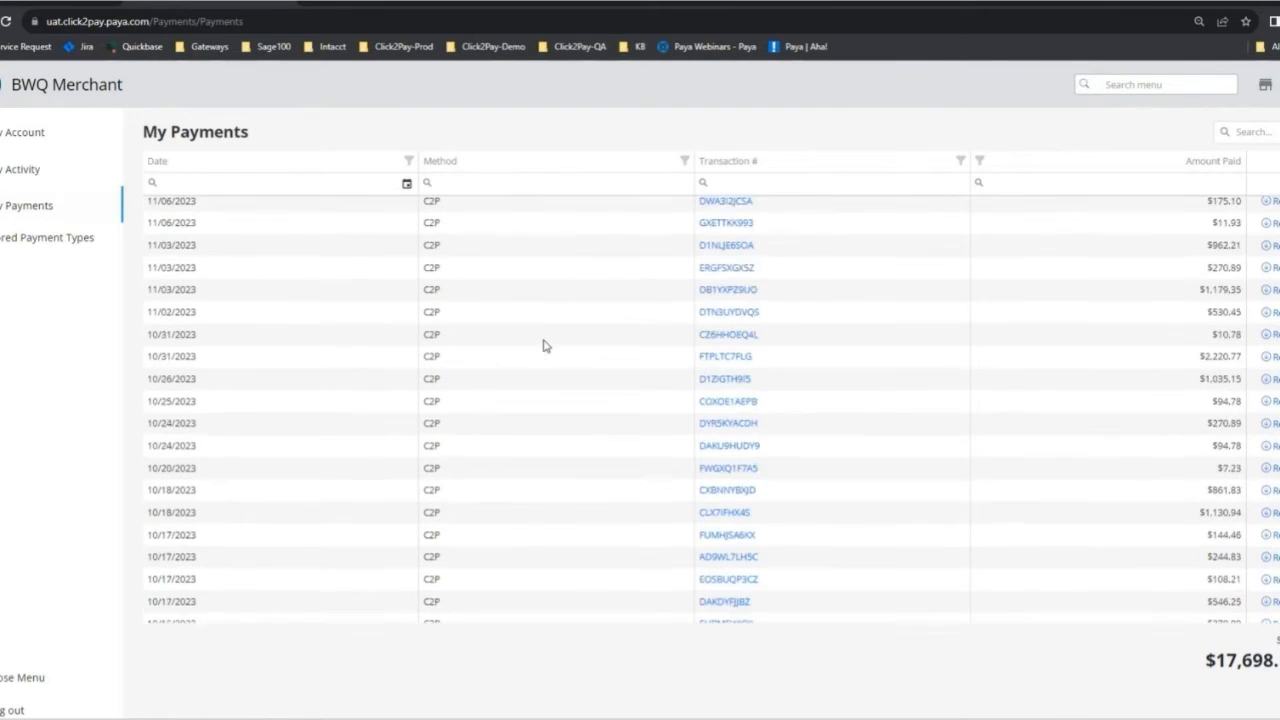
pyautogui.scroll(10, 545, 343)
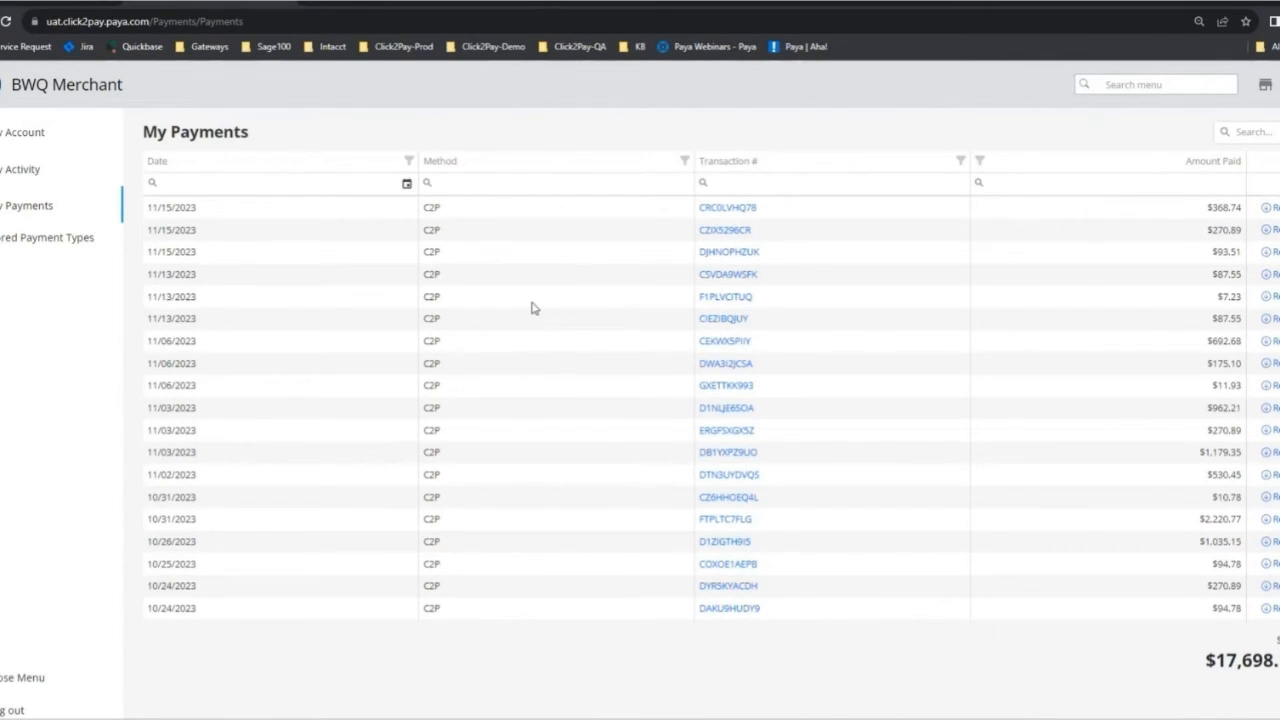
pyautogui.scroll(-3, 531, 307)
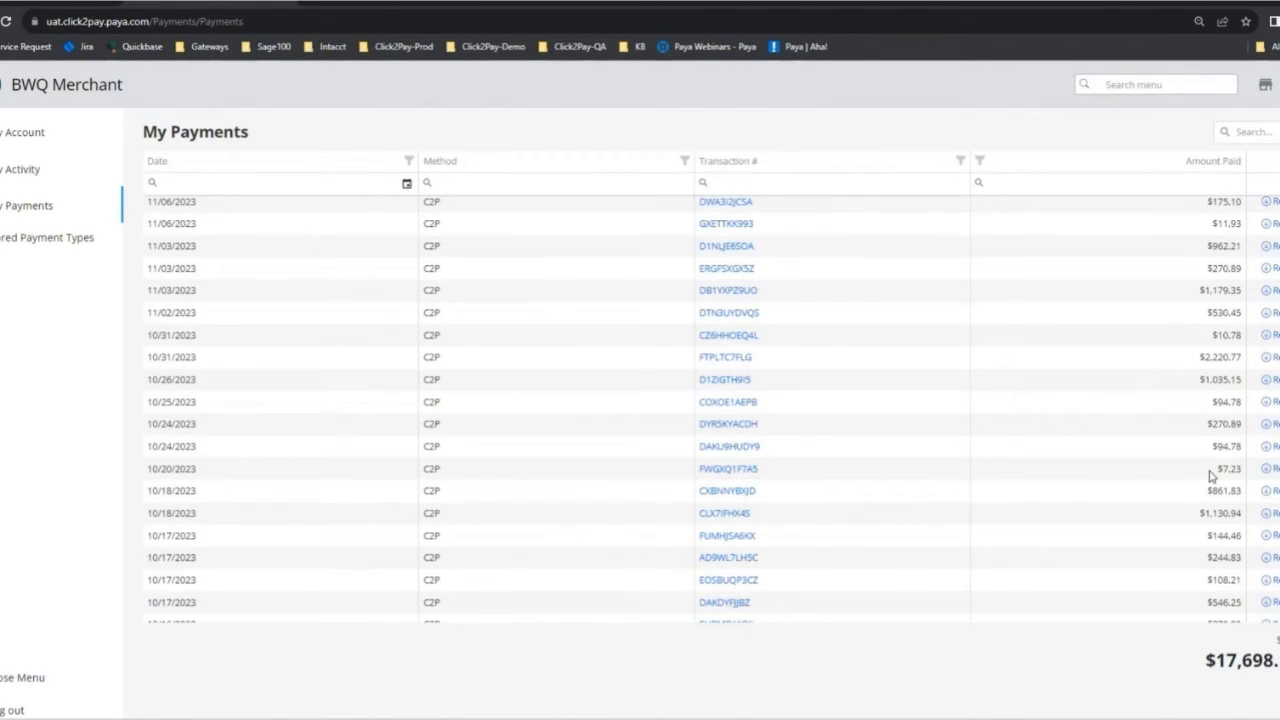
# Open the invoices covered by the 10/20/2023 payment of $7.23, check its totals, and view invoice 0100122 as a PDF before returning to My Payments.
pyautogui.moveTo(1215, 468); pyautogui.dragTo(1247, 470)
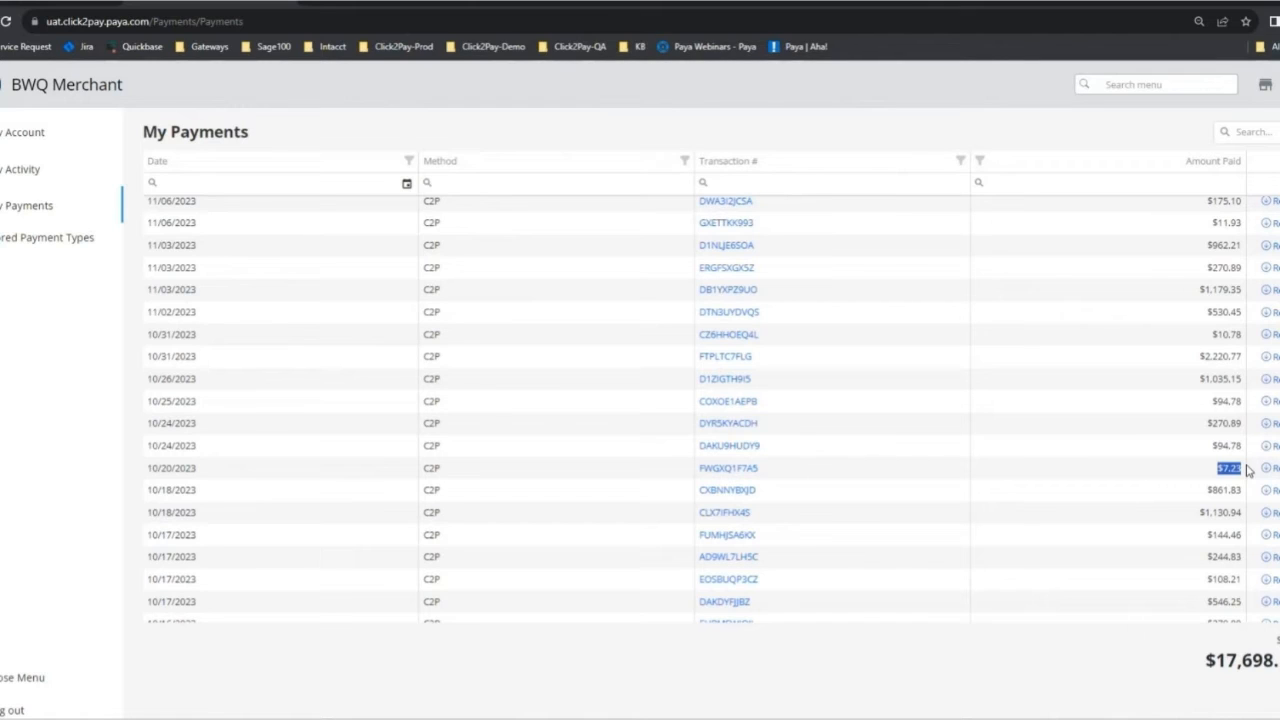
pyautogui.click(725, 472)
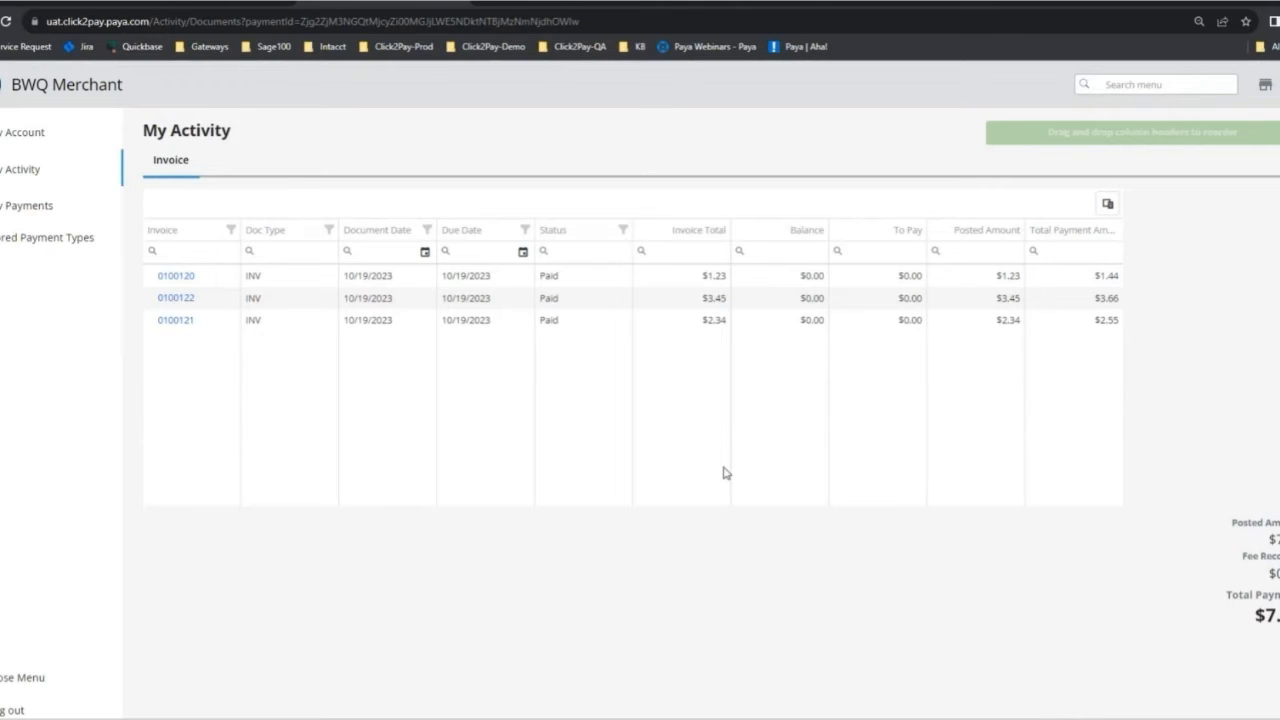
pyautogui.moveTo(1268, 540); pyautogui.dragTo(1279, 615)
pyautogui.click(631, 452)
pyautogui.click(189, 302)
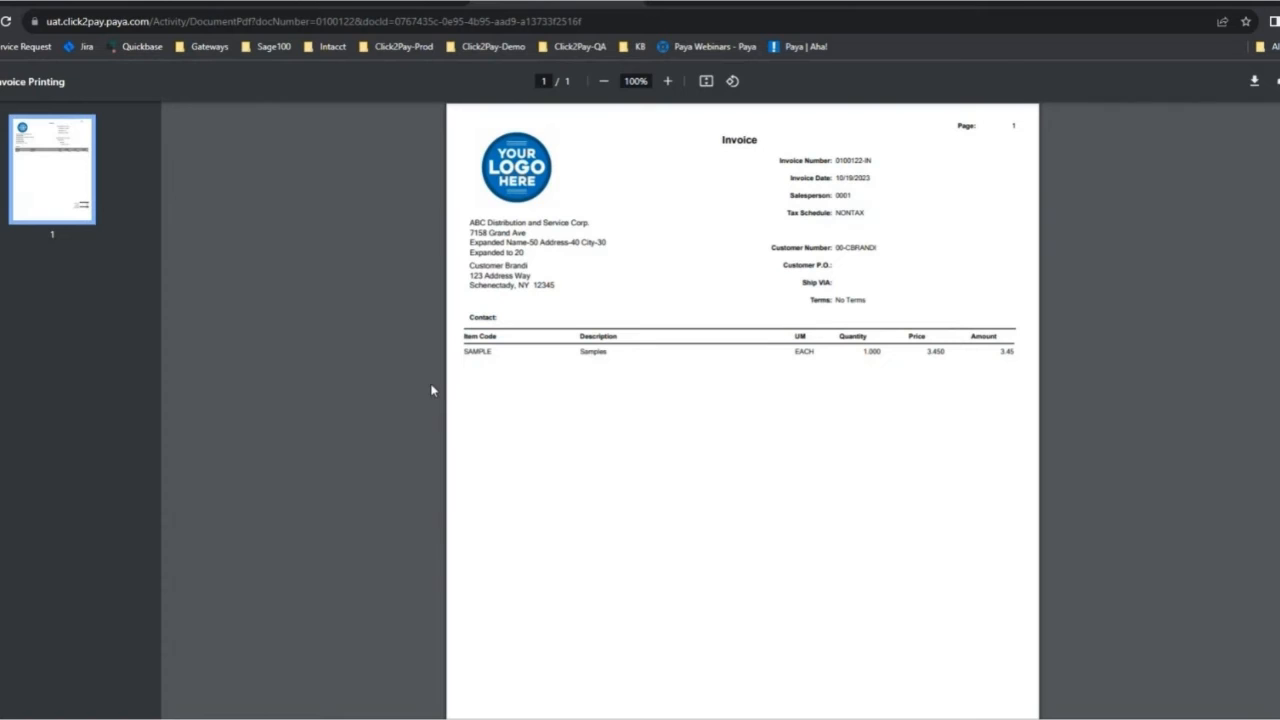
pyautogui.click(630, 3)
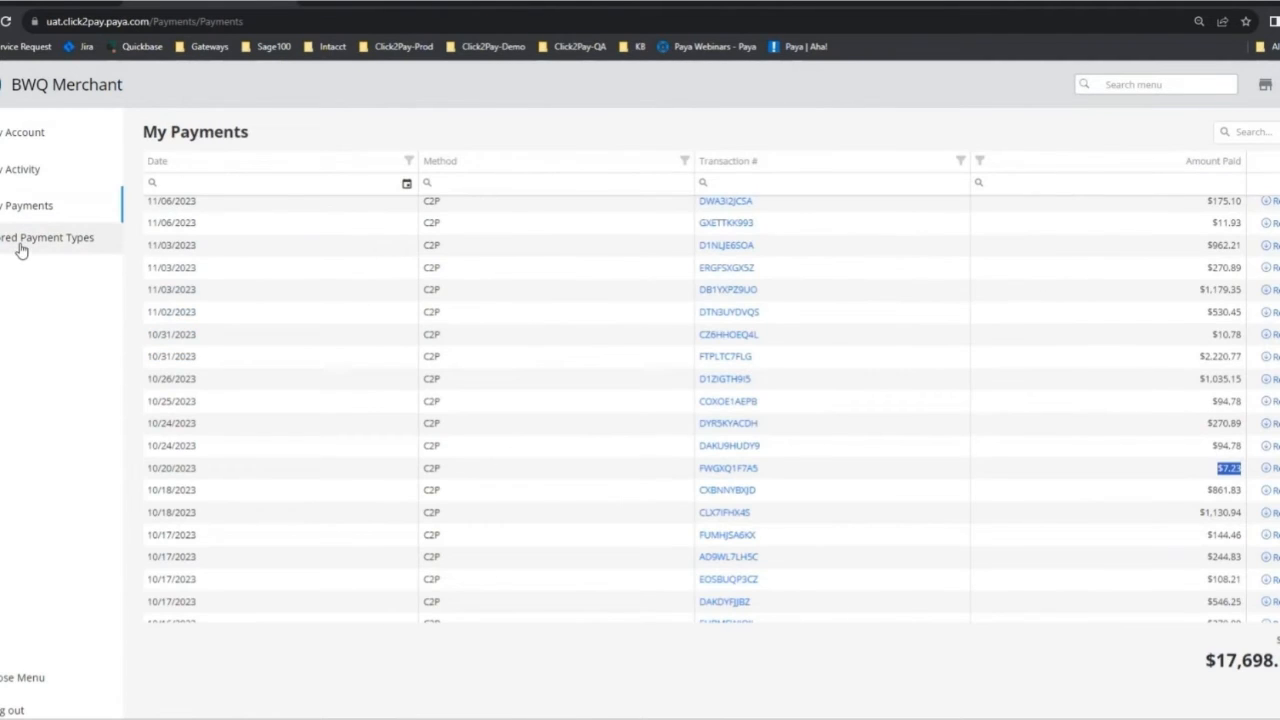
# Open Stored Payment Types and view the saved ACH accounts and payment cards.
pyautogui.click(30, 240)
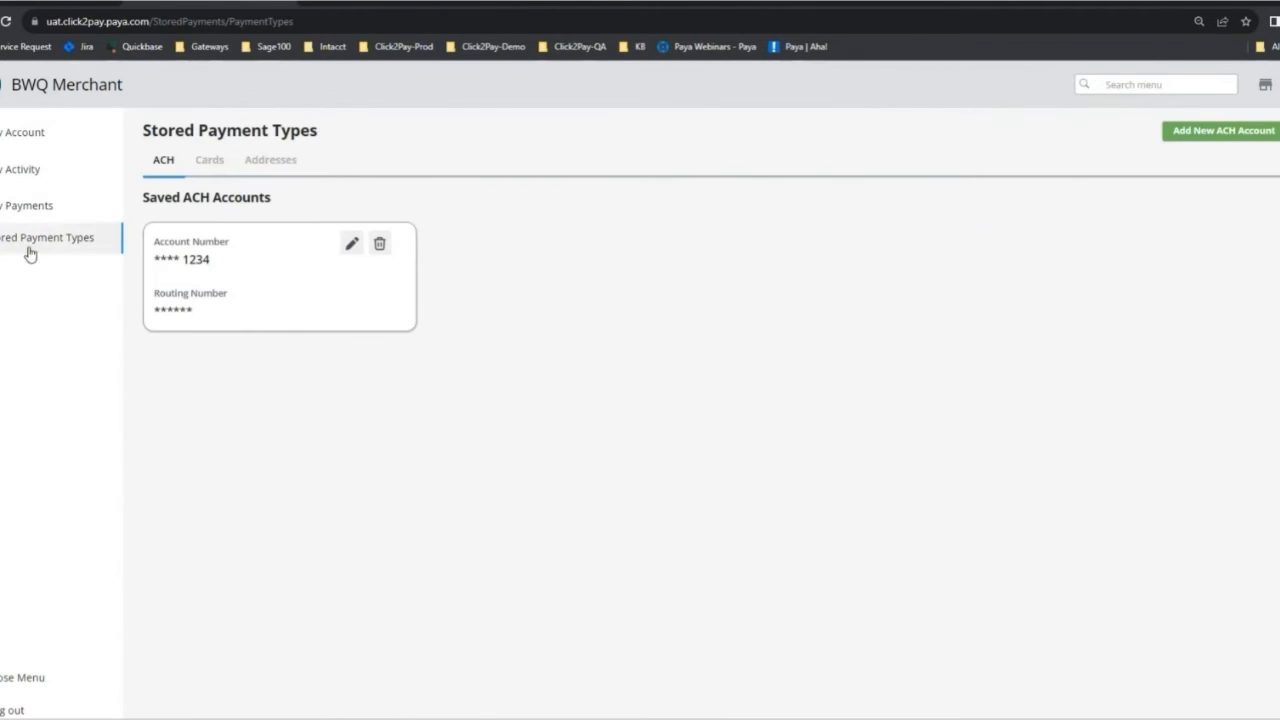
pyautogui.click(212, 163)
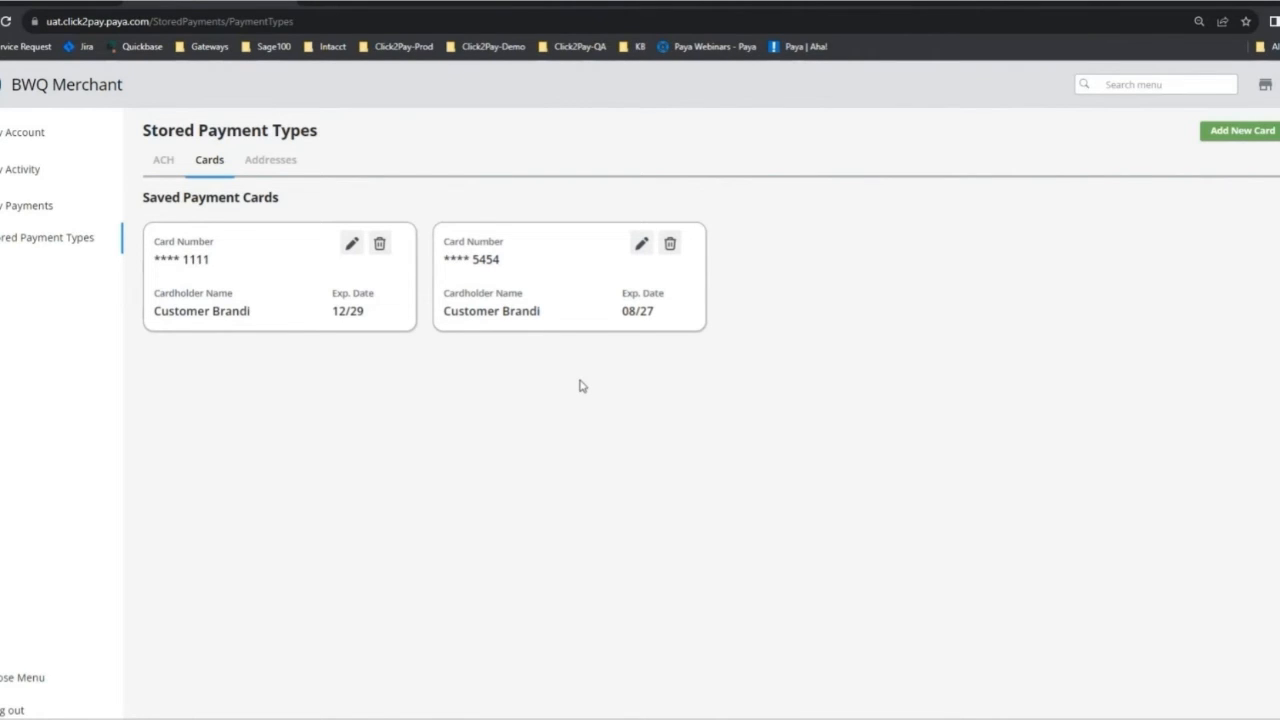
# Open My Activity and look through the invoice list's document types, statuses, balances and amounts to pay.
pyautogui.click(66, 183)
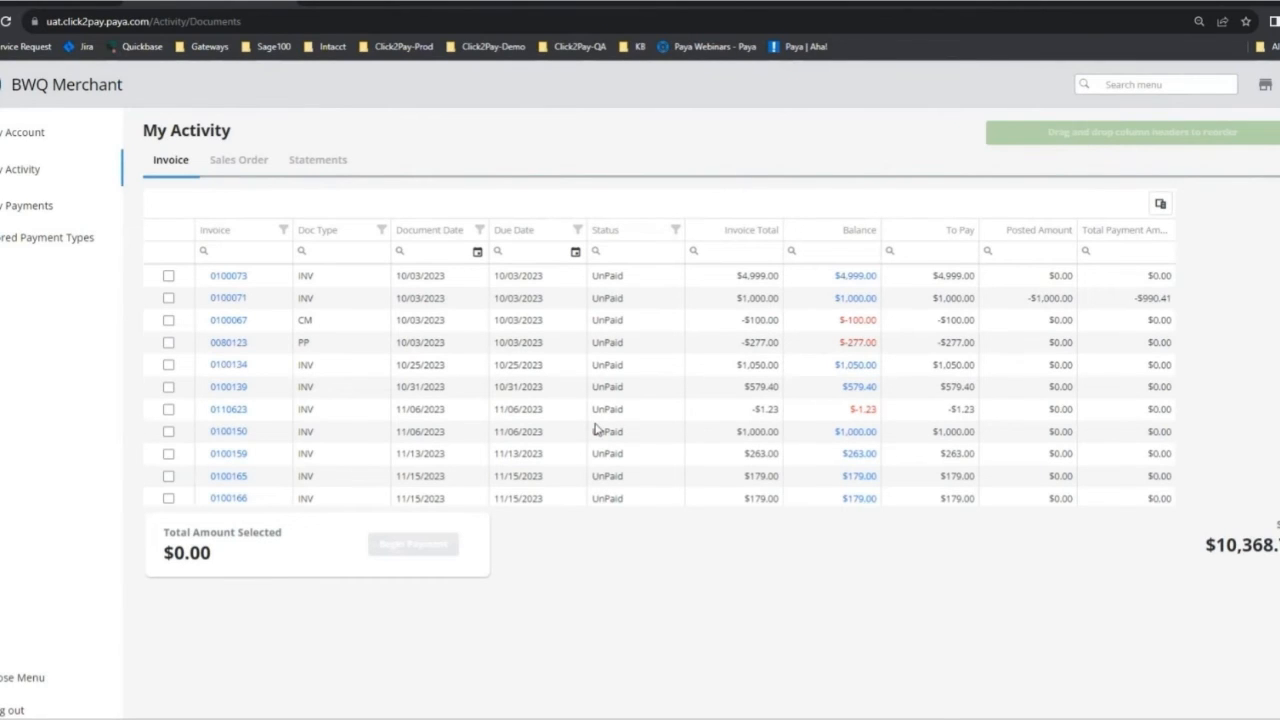
pyautogui.scroll(-2, 596, 428)
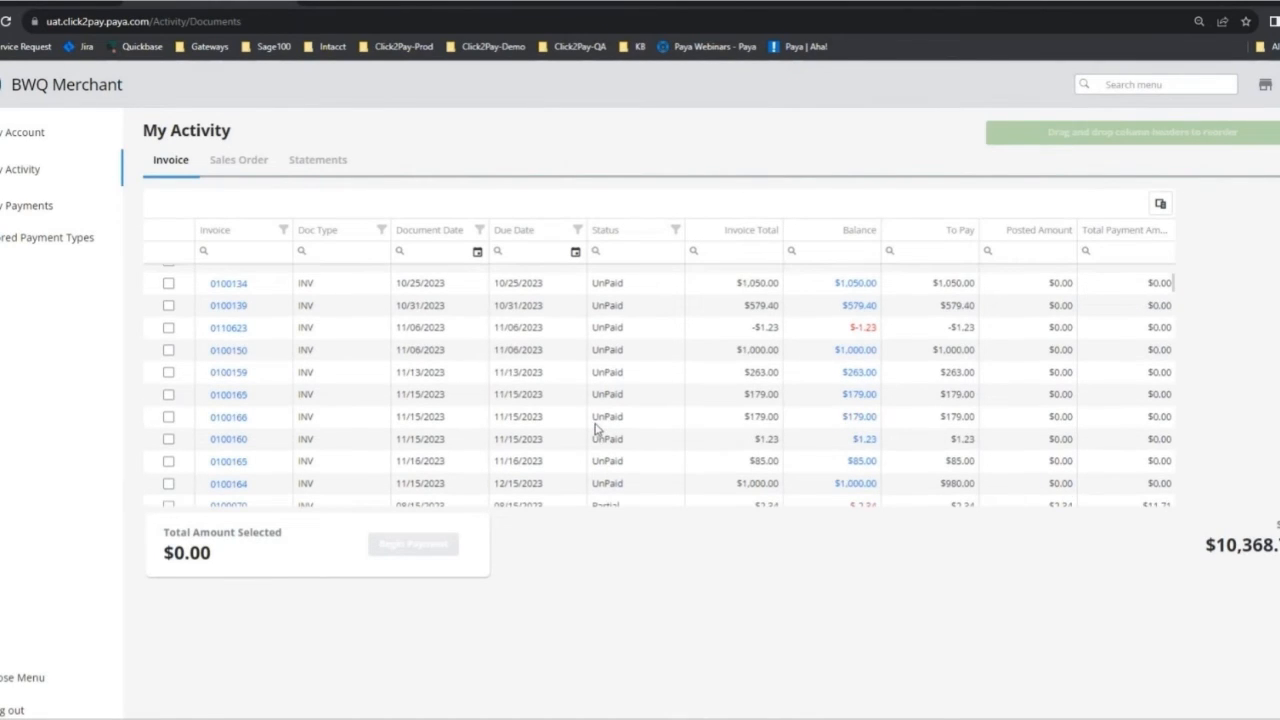
pyautogui.scroll(2, 596, 428)
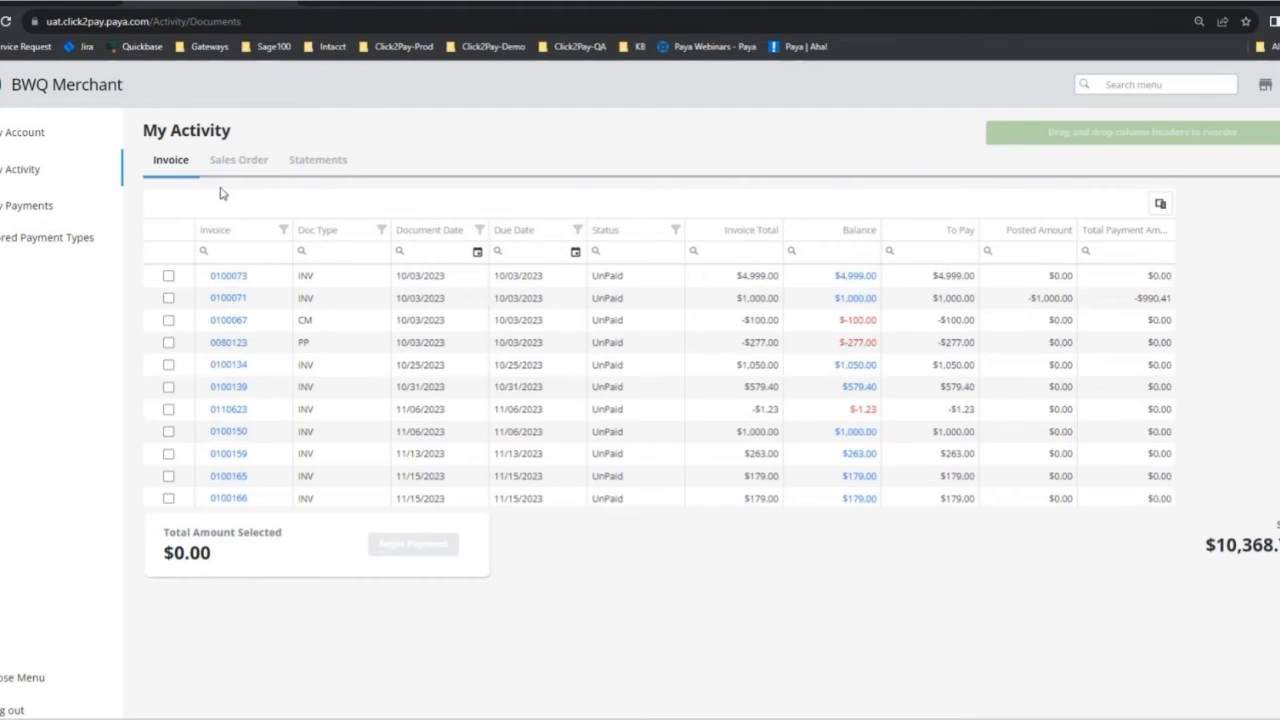
pyautogui.scroll(-2, 271, 371)
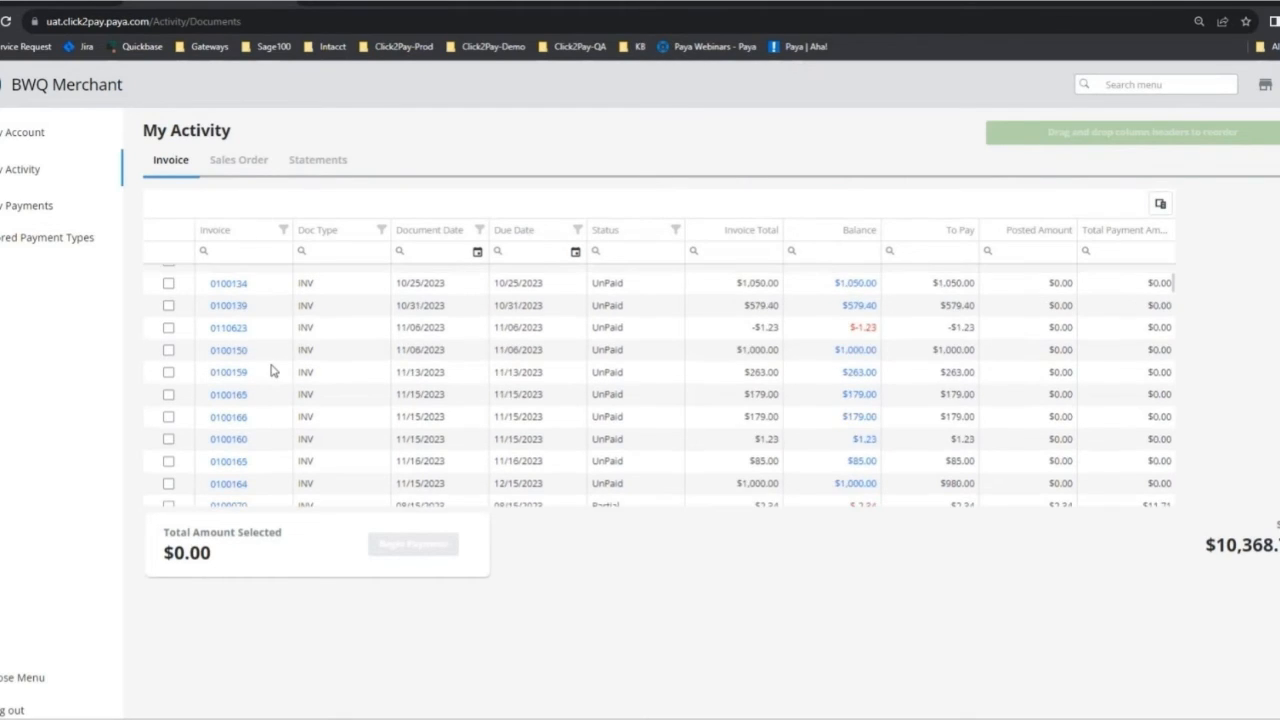
pyautogui.scroll(-2, 271, 368)
pyautogui.scroll(-2, 469, 420)
pyautogui.scroll(6, 468, 423)
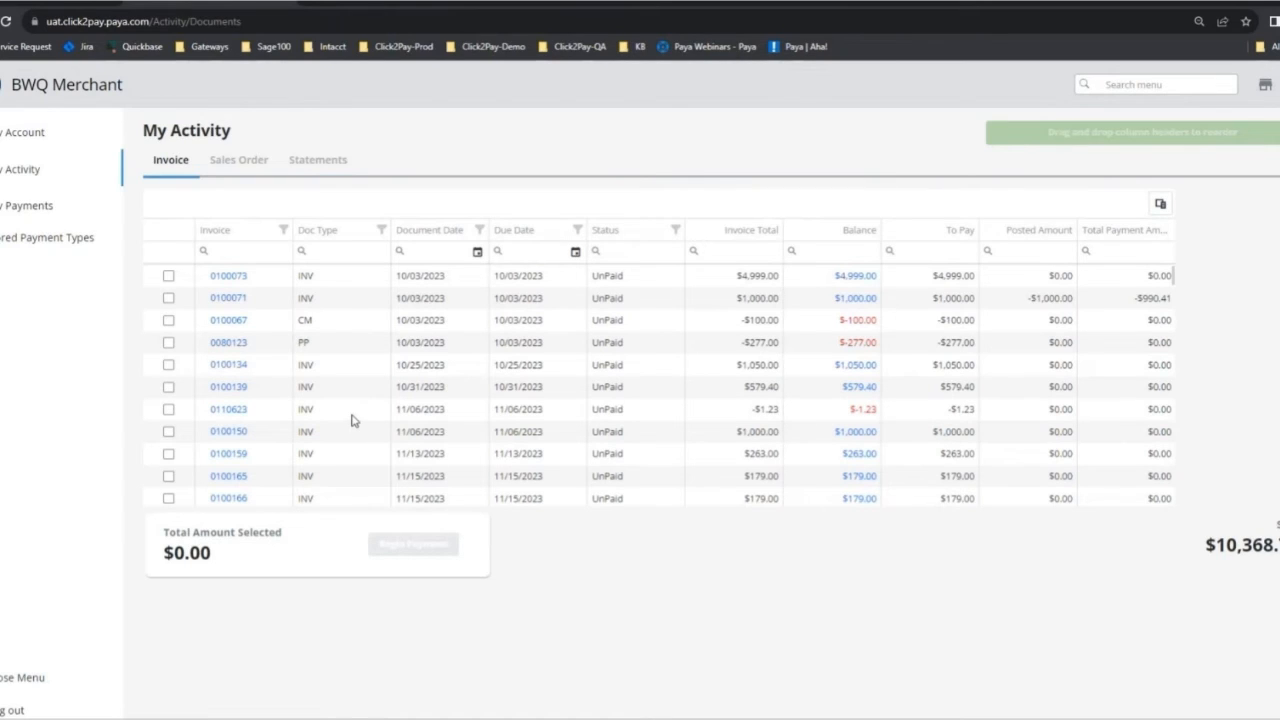
pyautogui.scroll(-2, 351, 420)
pyautogui.scroll(2, 350, 412)
# Select credit memo 0100067 and prepayment 0080123, offset them against invoice 0100139, and clear all three selections.
pyautogui.click(169, 321)
pyautogui.click(169, 343)
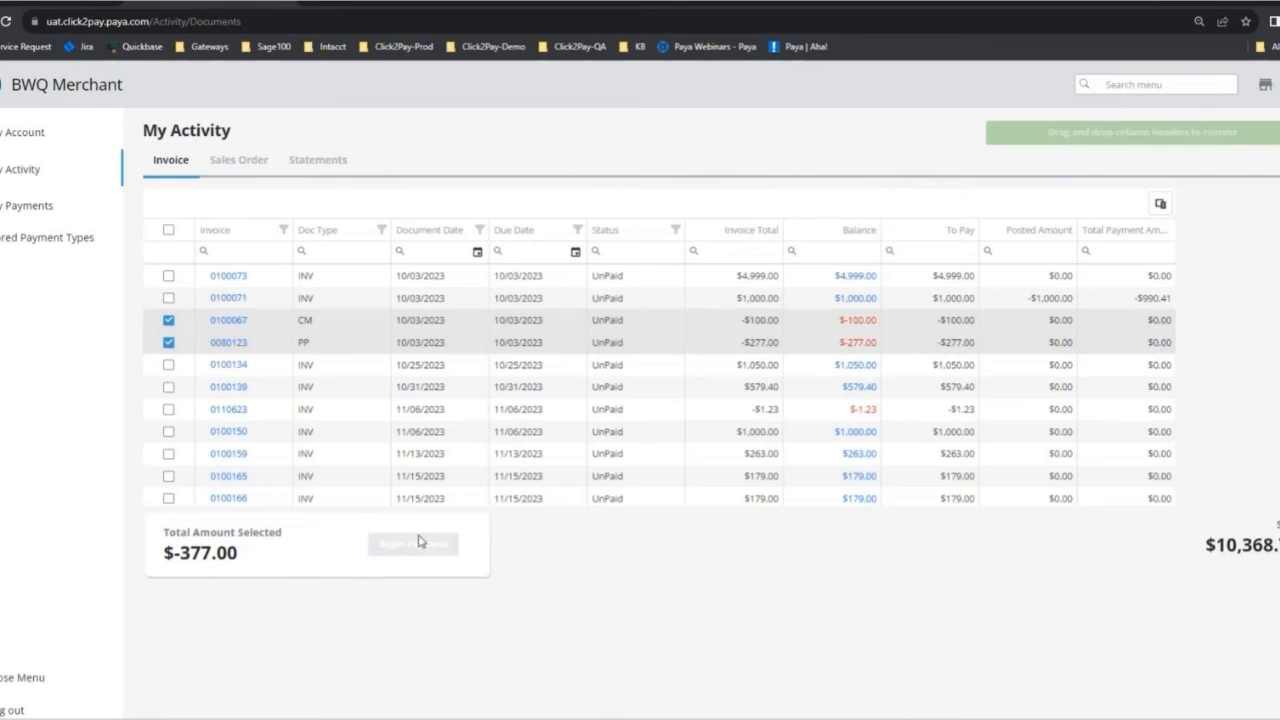
pyautogui.click(168, 389)
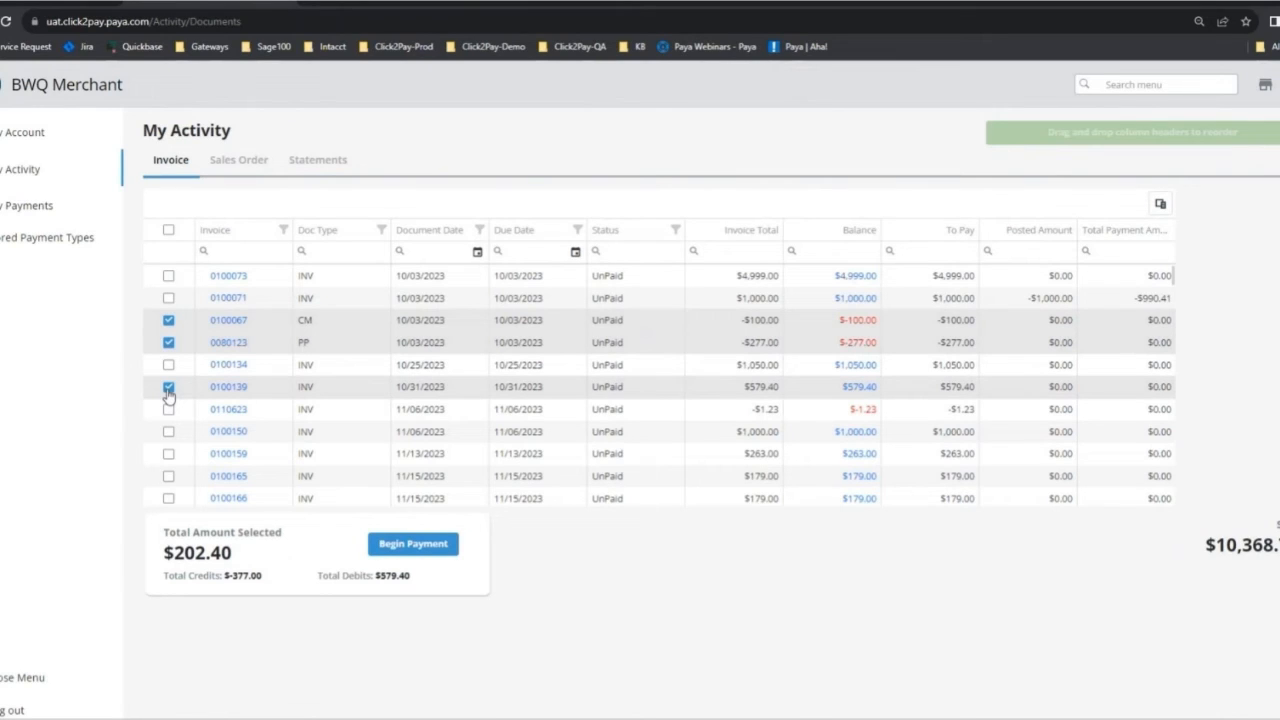
pyautogui.click(168, 388)
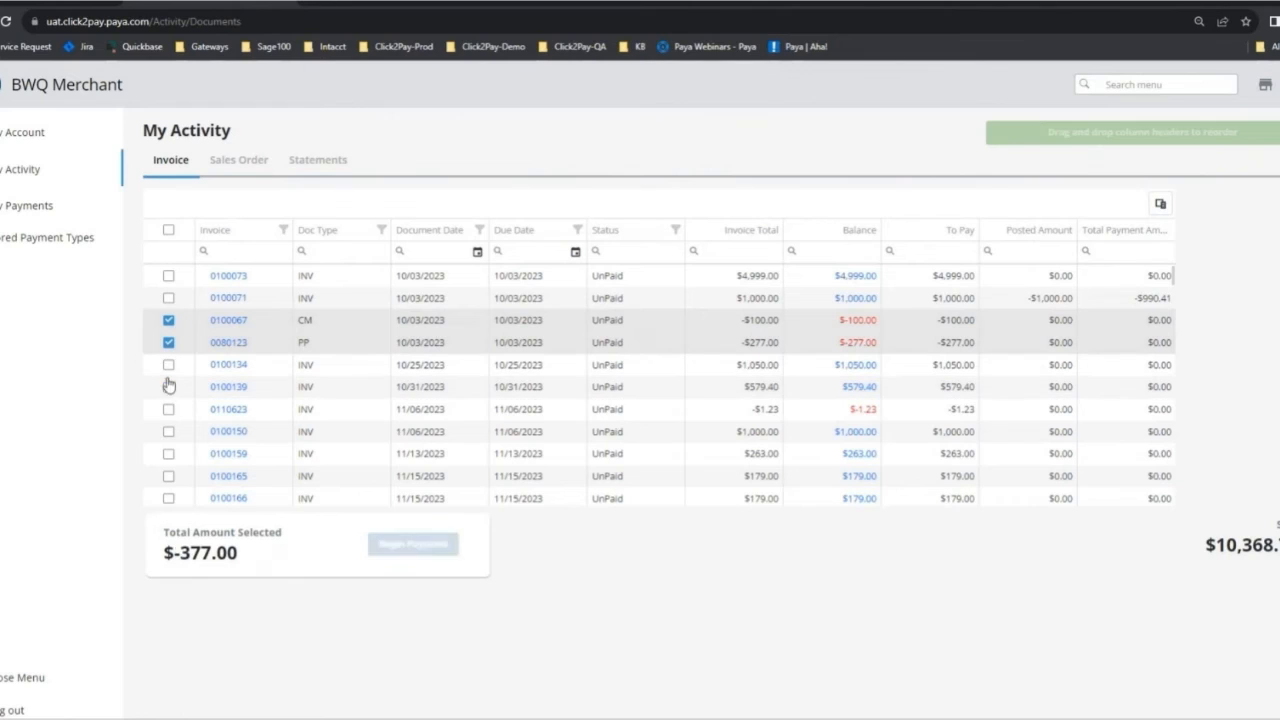
pyautogui.click(168, 320)
pyautogui.click(168, 342)
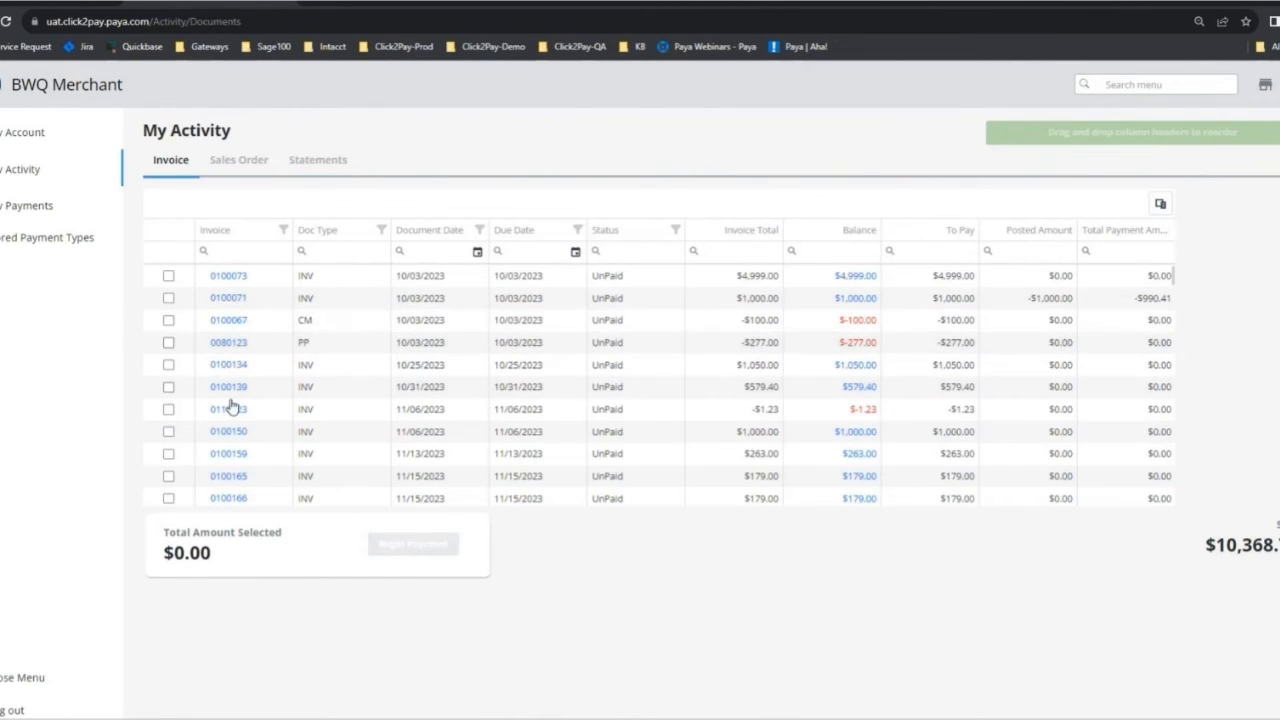
# Select the 11/15/2023 invoices 0100165 and 0100166 and begin a combined payment.
pyautogui.click(170, 478)
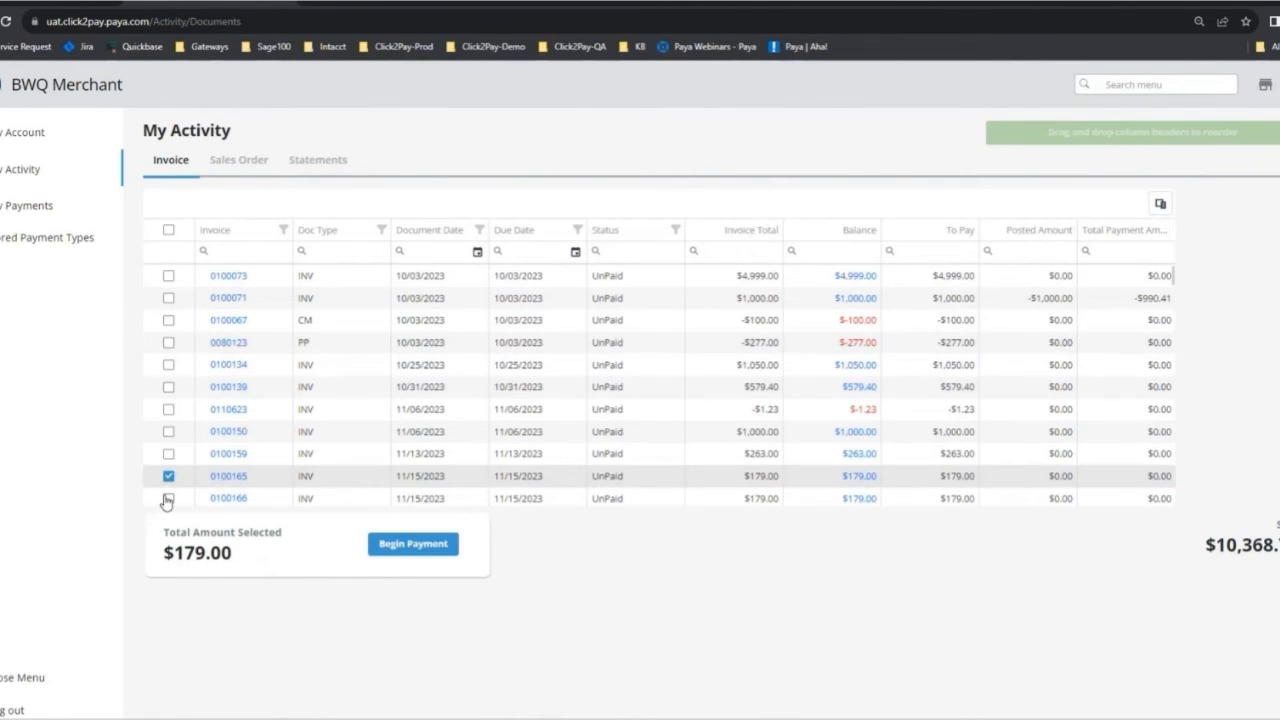
pyautogui.click(168, 498)
pyautogui.scroll(-1, 285, 428)
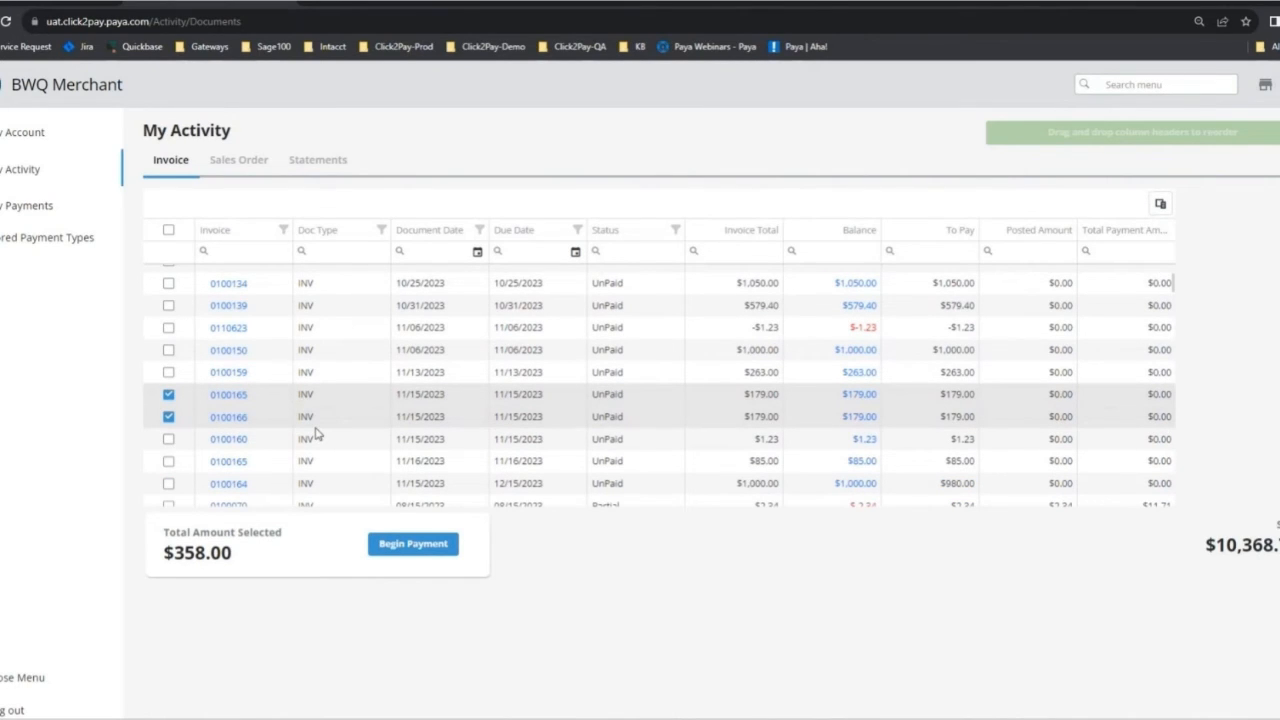
pyautogui.click(413, 544)
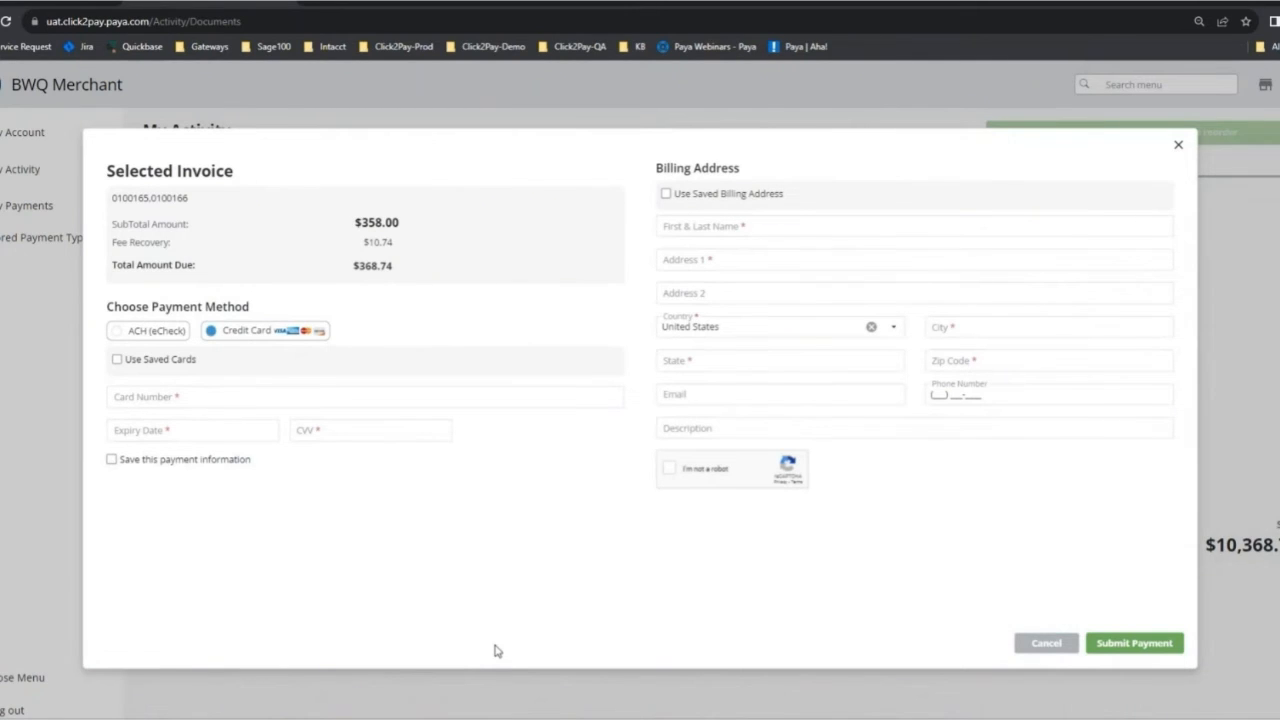
# Enable Use Saved Cards and choose the saved card expiring 12/2029 to fill the card number and billing fields.
pyautogui.click(117, 359)
pyautogui.click(225, 392)
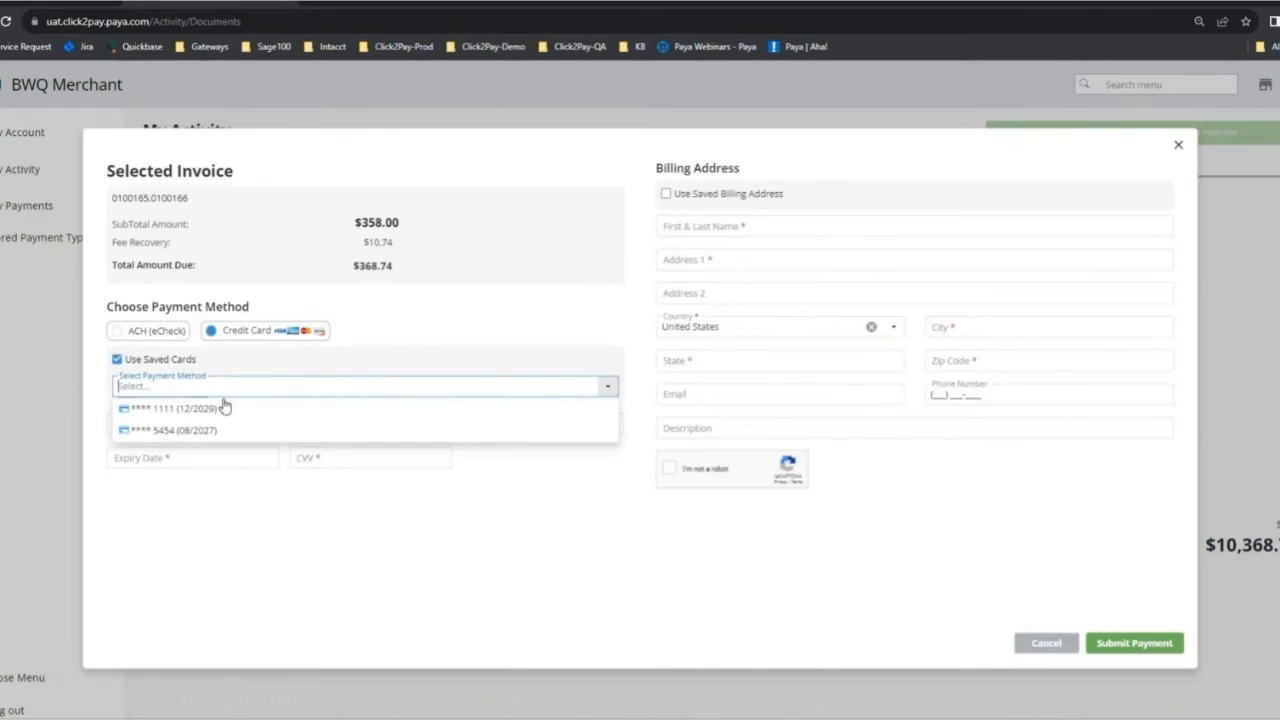
pyautogui.click(222, 409)
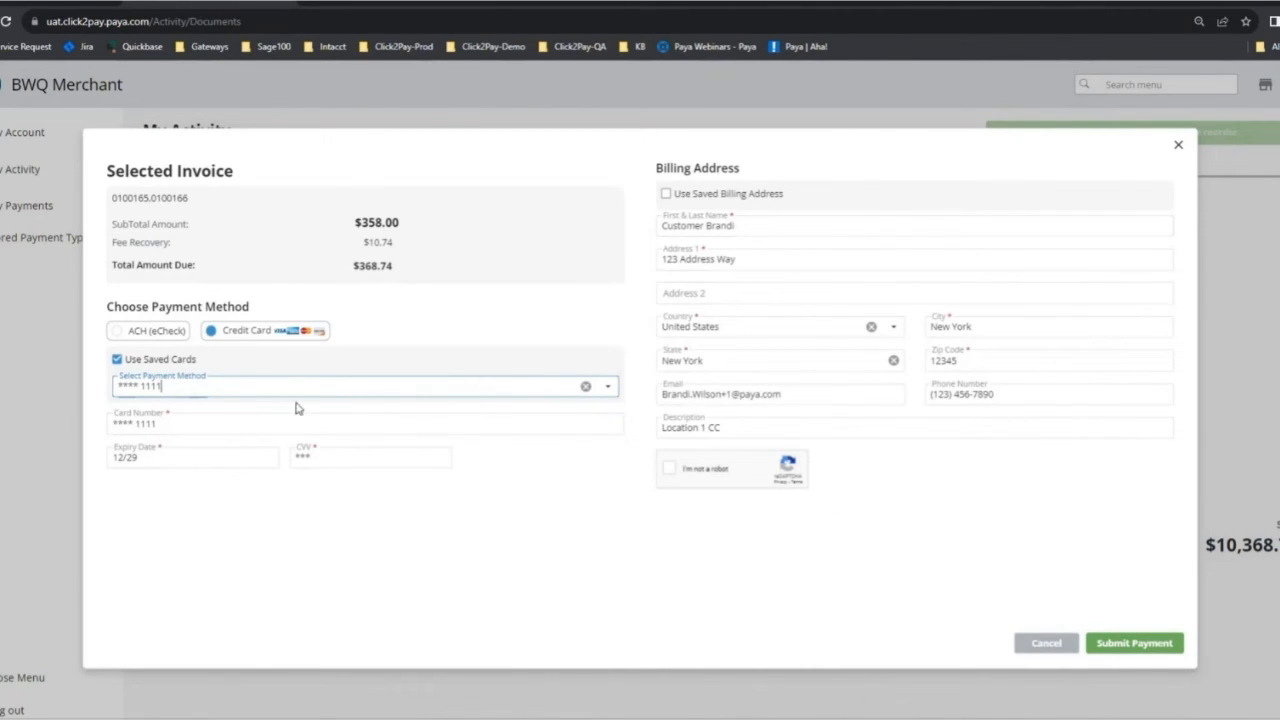
pyautogui.click(520, 203)
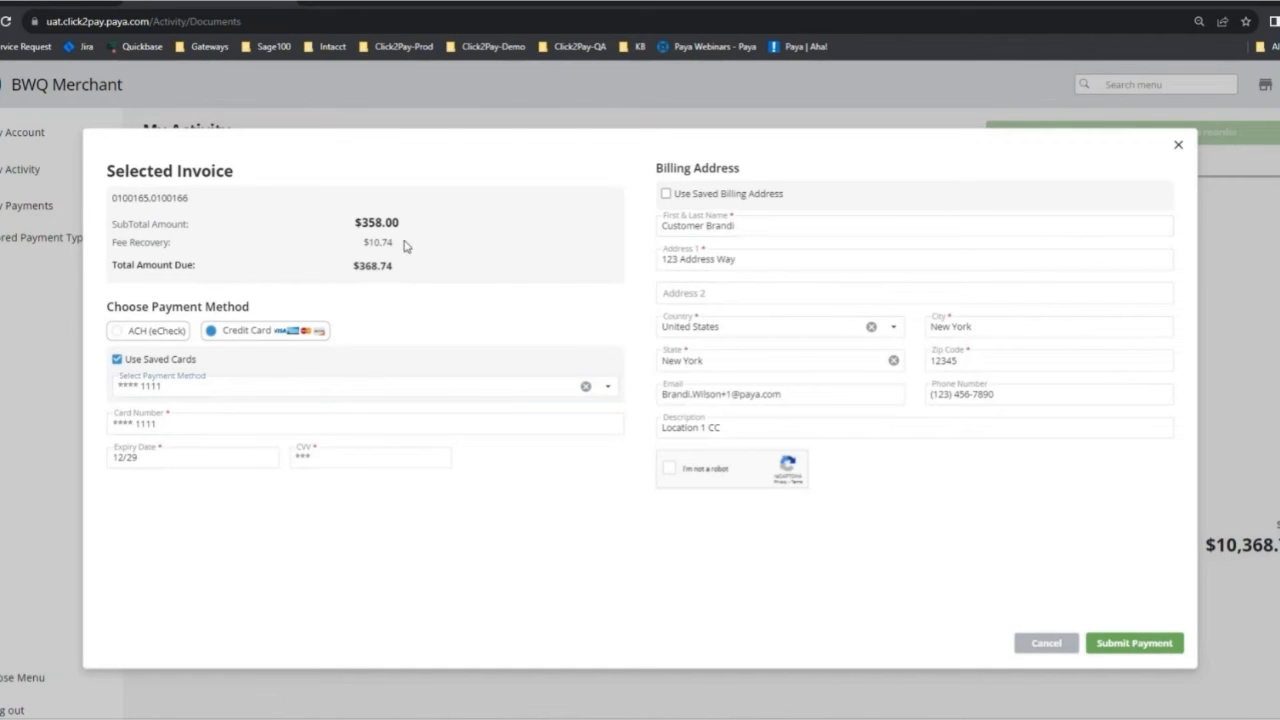
# Check the Fee Recovery and Total Amount Due in the selected invoices' payment summary.
pyautogui.moveTo(405, 245); pyautogui.dragTo(115, 254)
pyautogui.moveTo(395, 268); pyautogui.dragTo(360, 272)
pyautogui.click(395, 277)
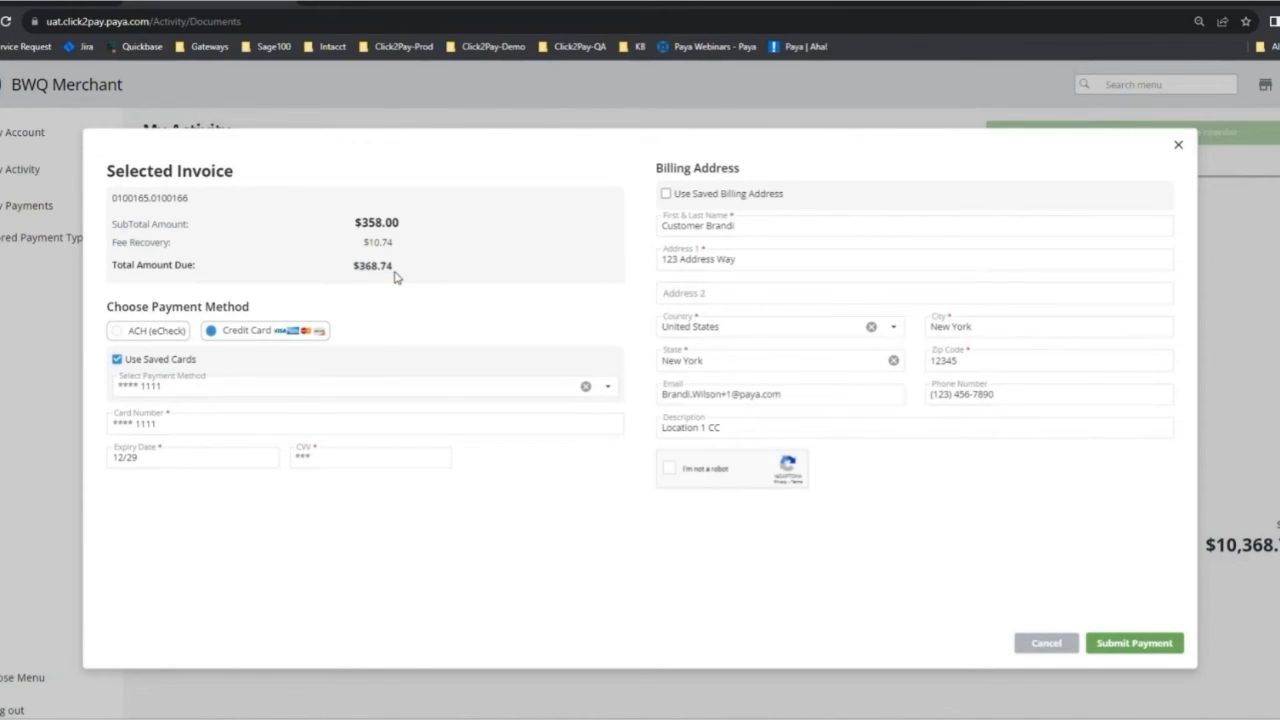
# Complete the reCAPTCHA challenge by selecting the images with cars, and submit the combined payment for the selected invoices.
pyautogui.click(667, 469)
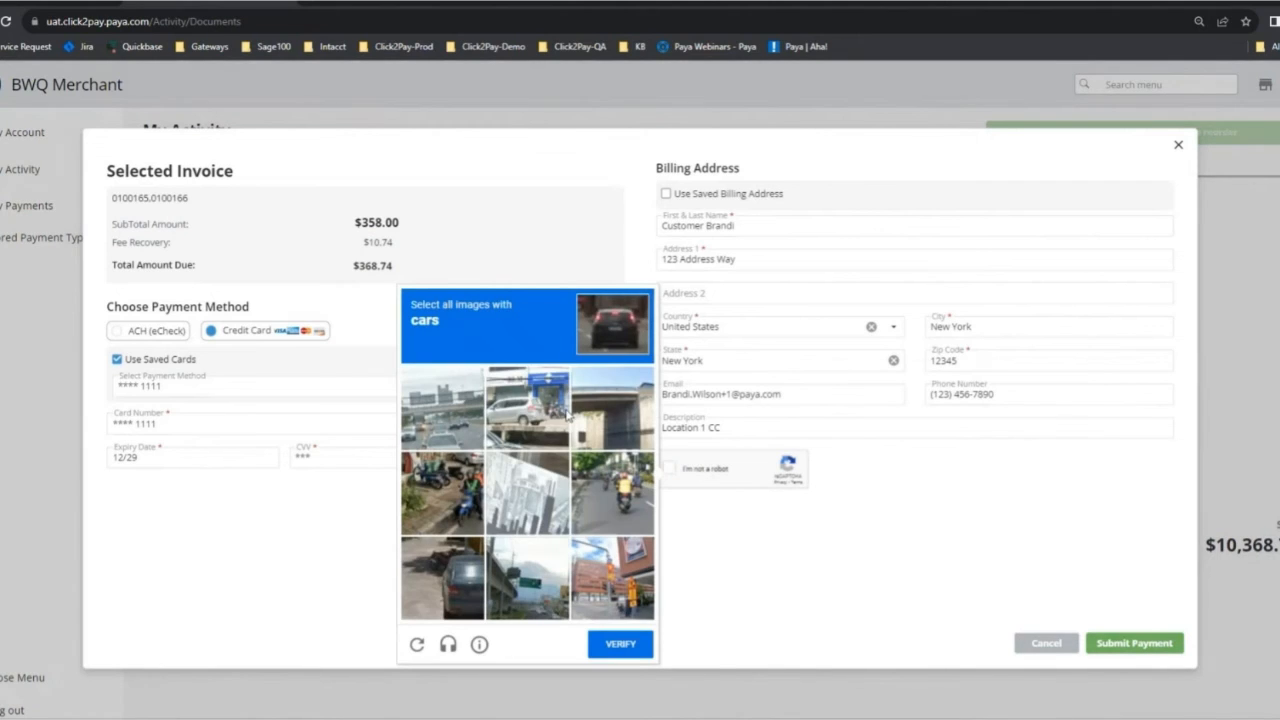
pyautogui.click(562, 412)
pyautogui.click(450, 592)
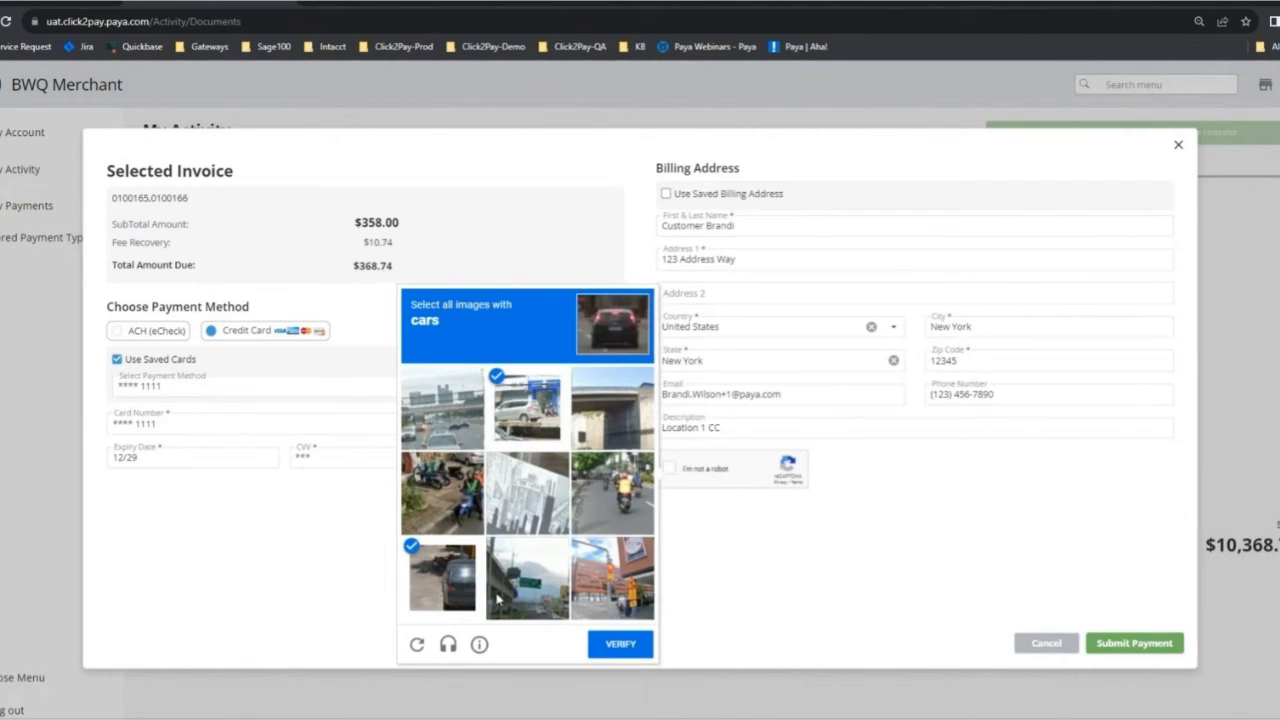
pyautogui.click(445, 425)
pyautogui.click(620, 648)
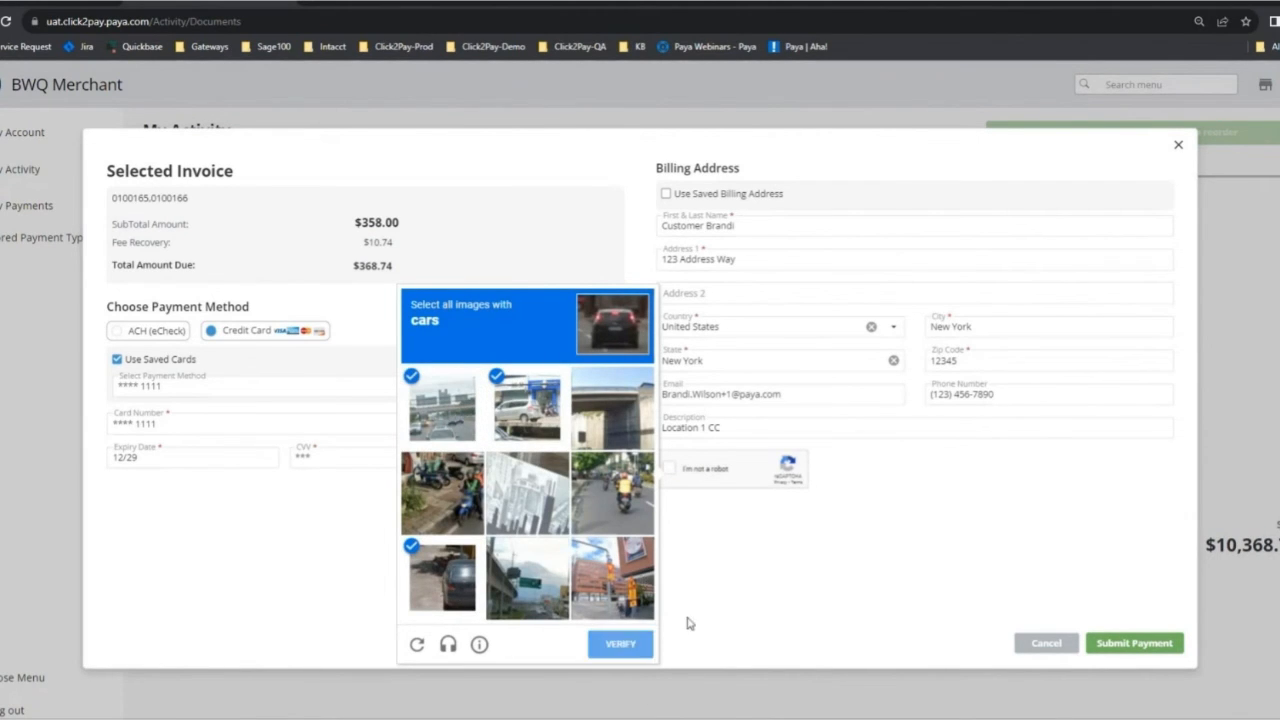
pyautogui.click(1157, 648)
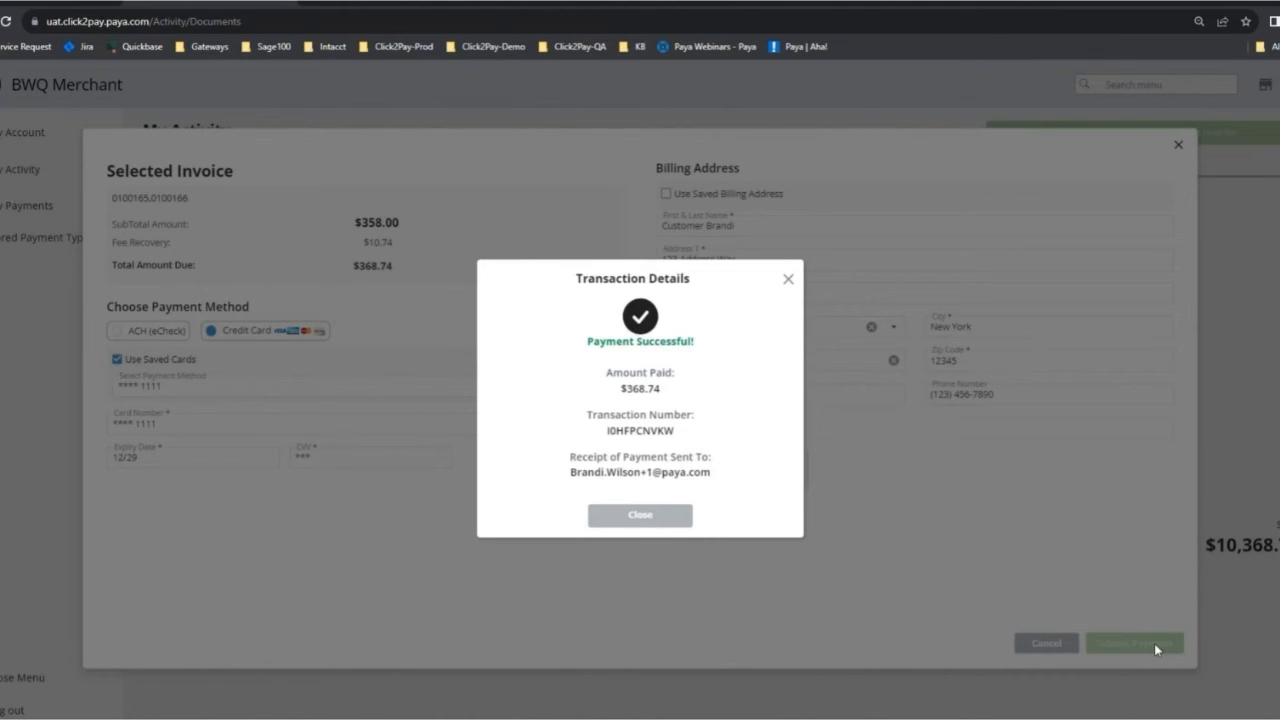
pyautogui.click(643, 516)
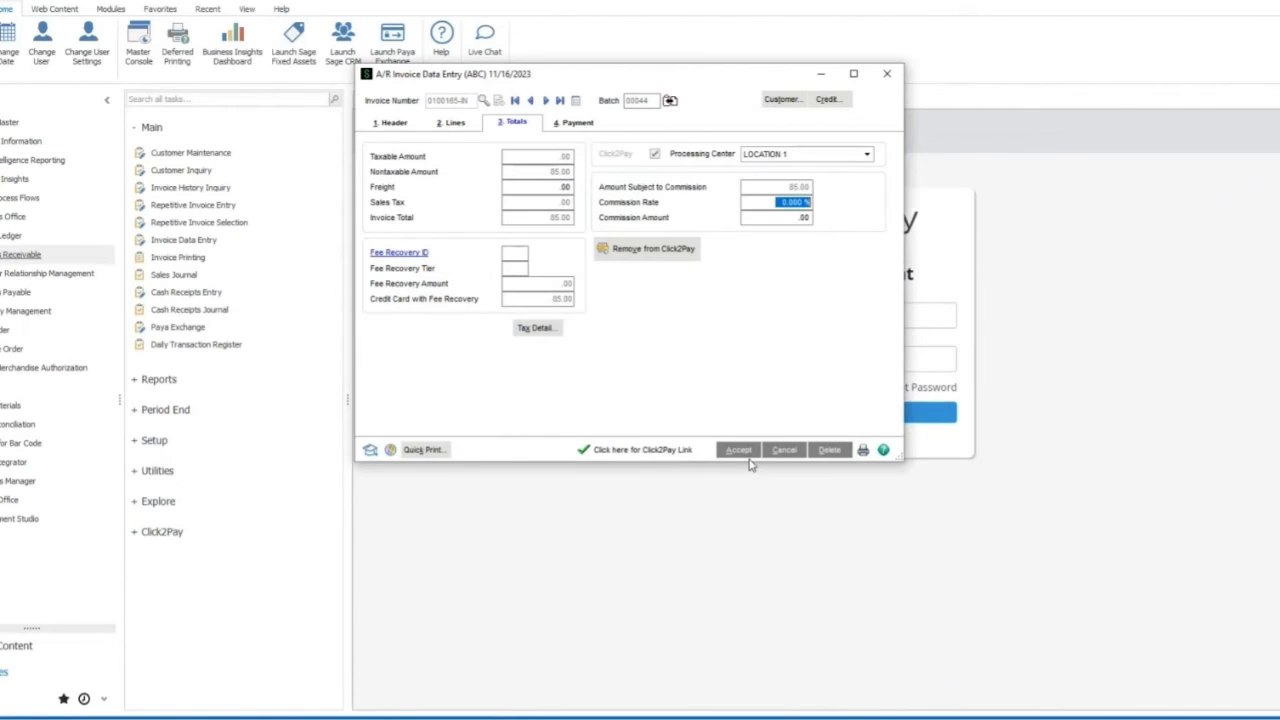
# Switch to Sage 100, accept and close the open A/R invoice 0100165, and open the Click2Pay Payments window.
pyautogui.click(748, 452)
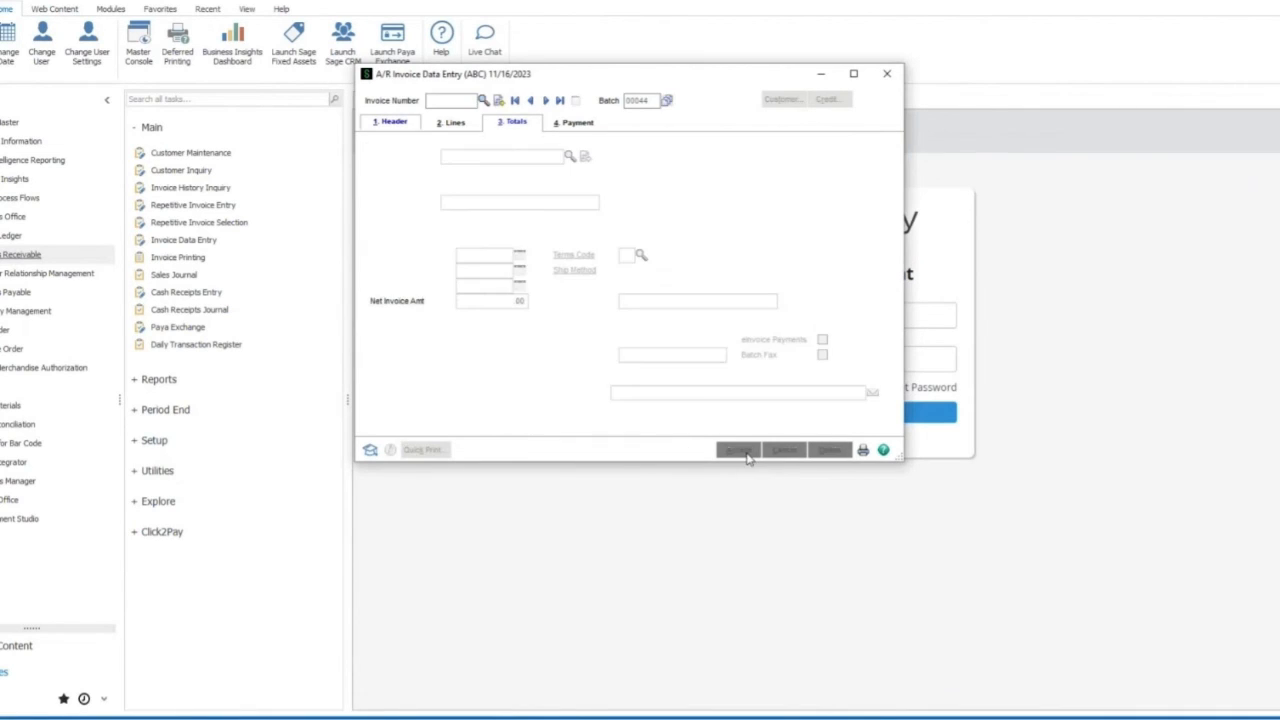
pyautogui.click(888, 75)
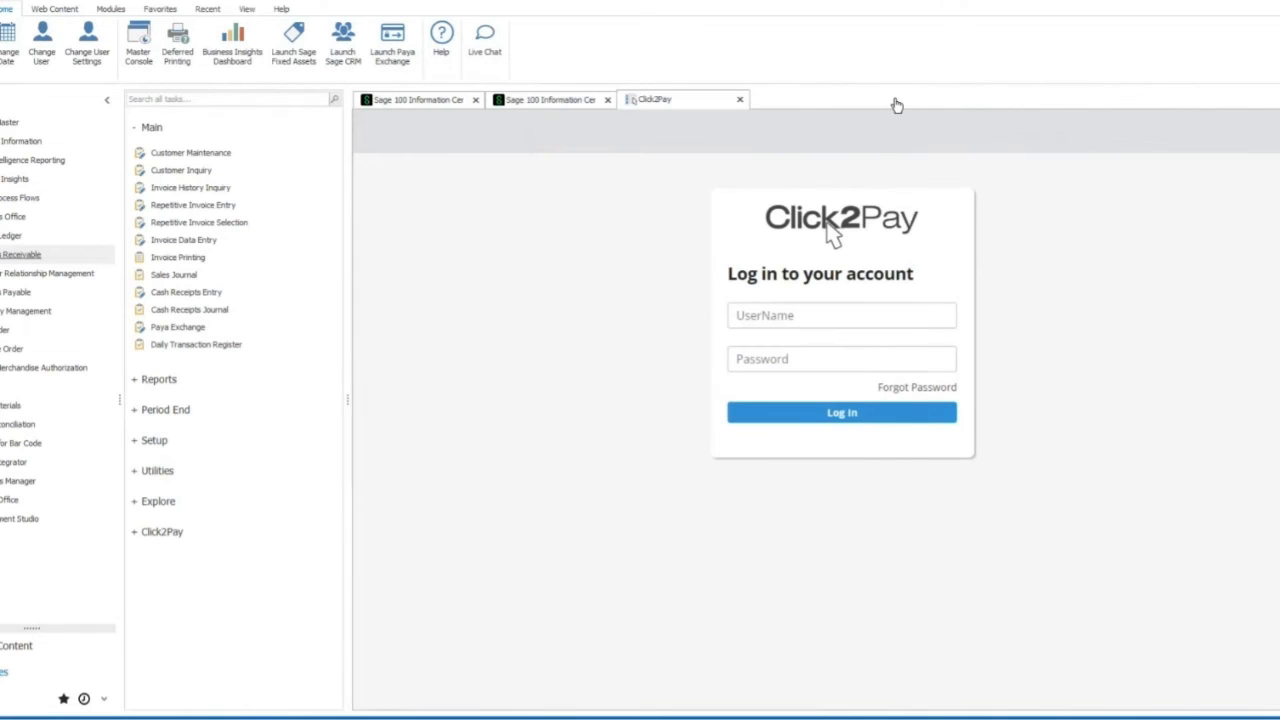
pyautogui.click(172, 534)
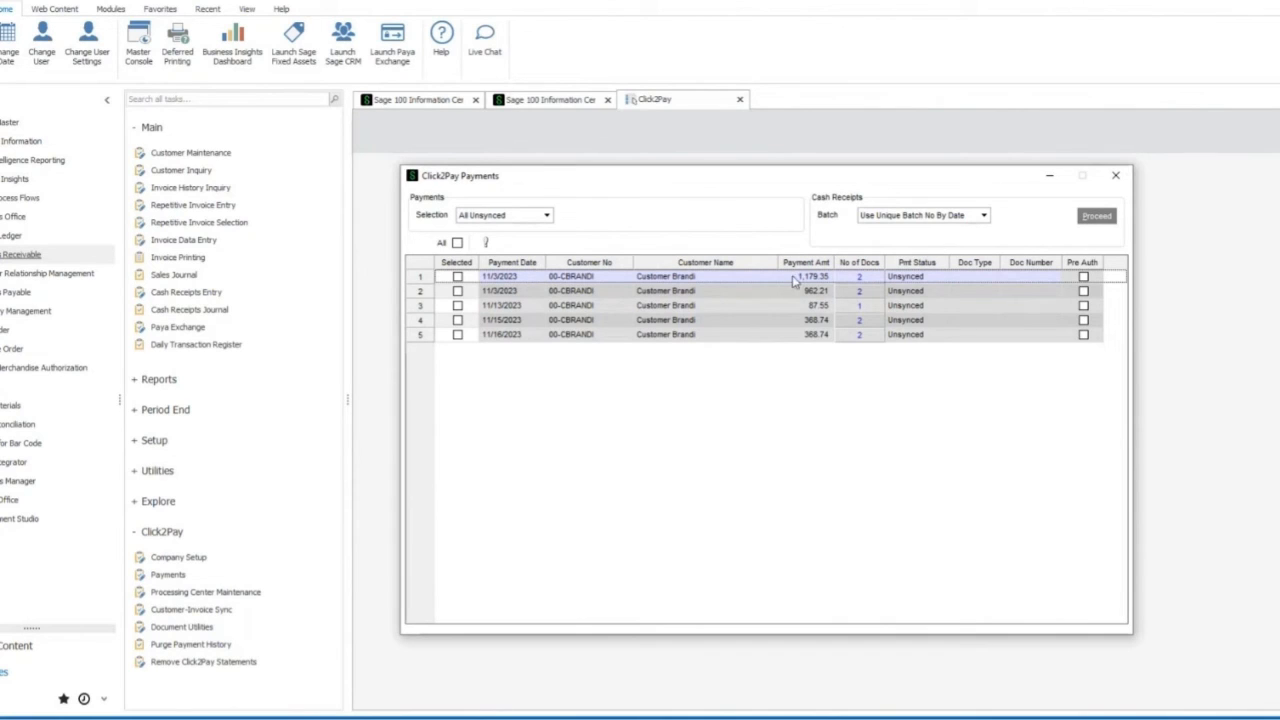
# Select the unsynced payments dated 11/13/2023, 11/15/2023 and 11/16/2023 and process them into cash receipts.
pyautogui.click(457, 306)
pyautogui.click(457, 320)
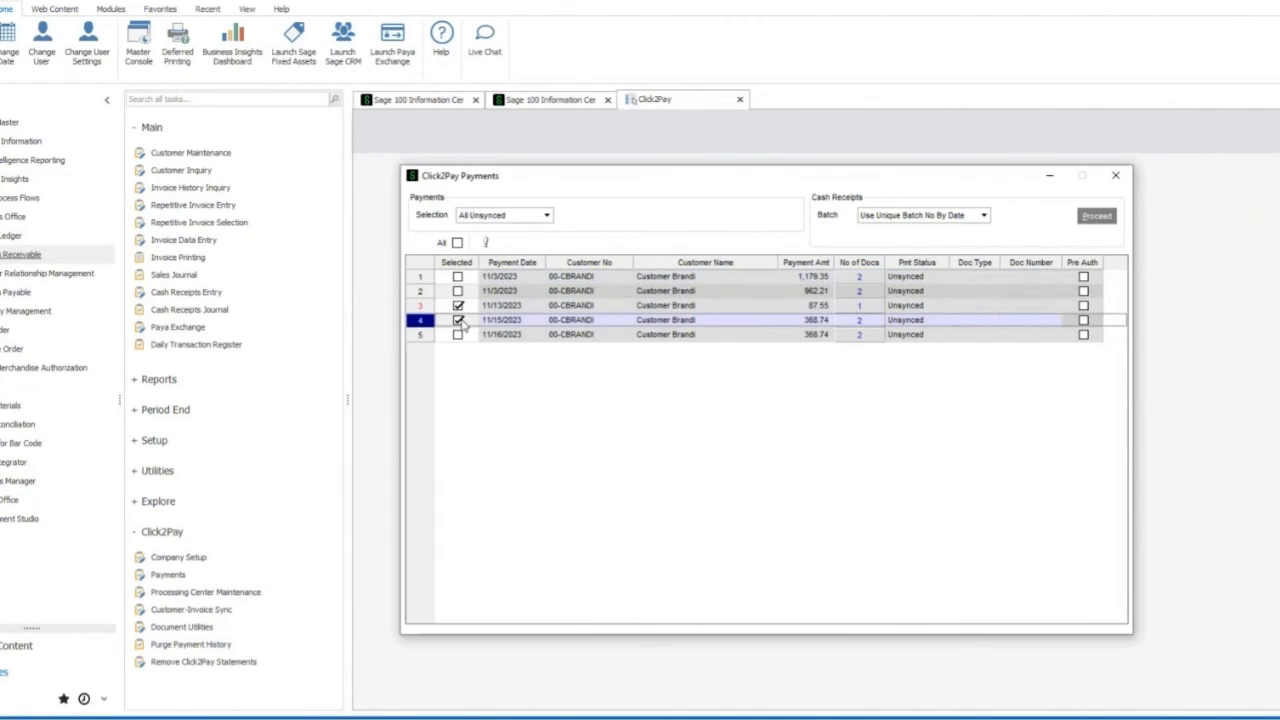
pyautogui.click(457, 334)
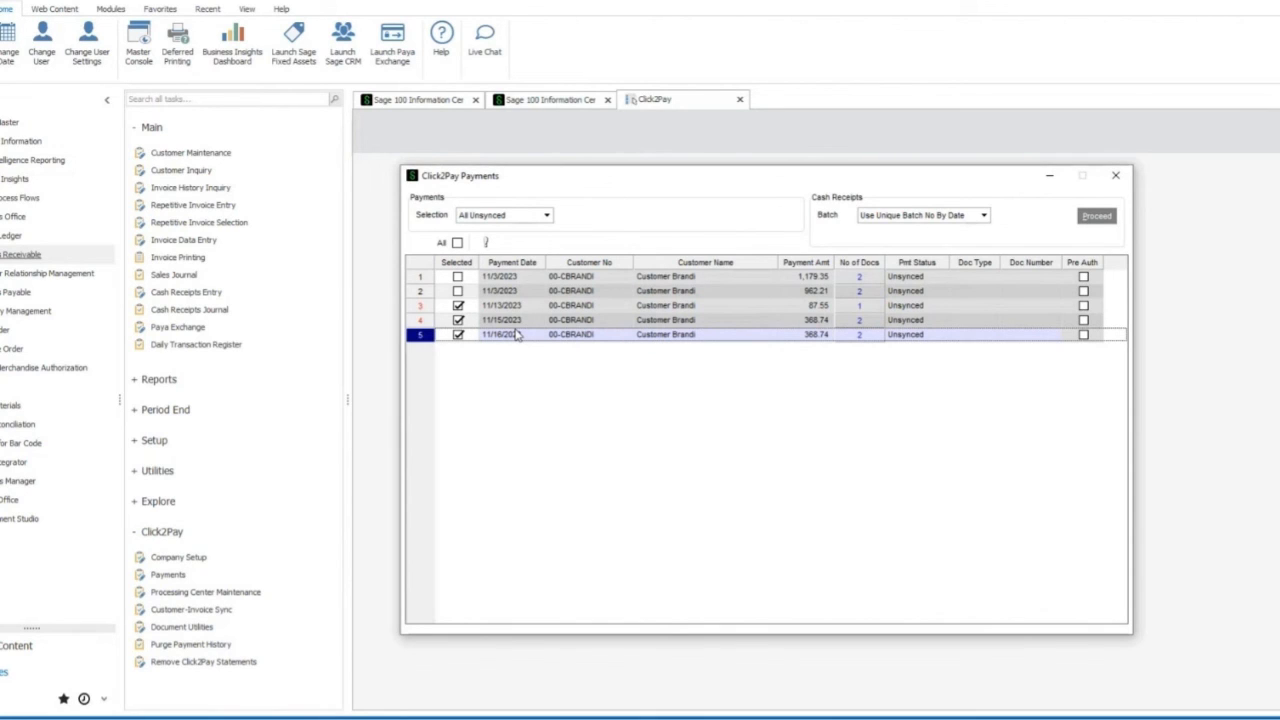
pyautogui.click(1098, 217)
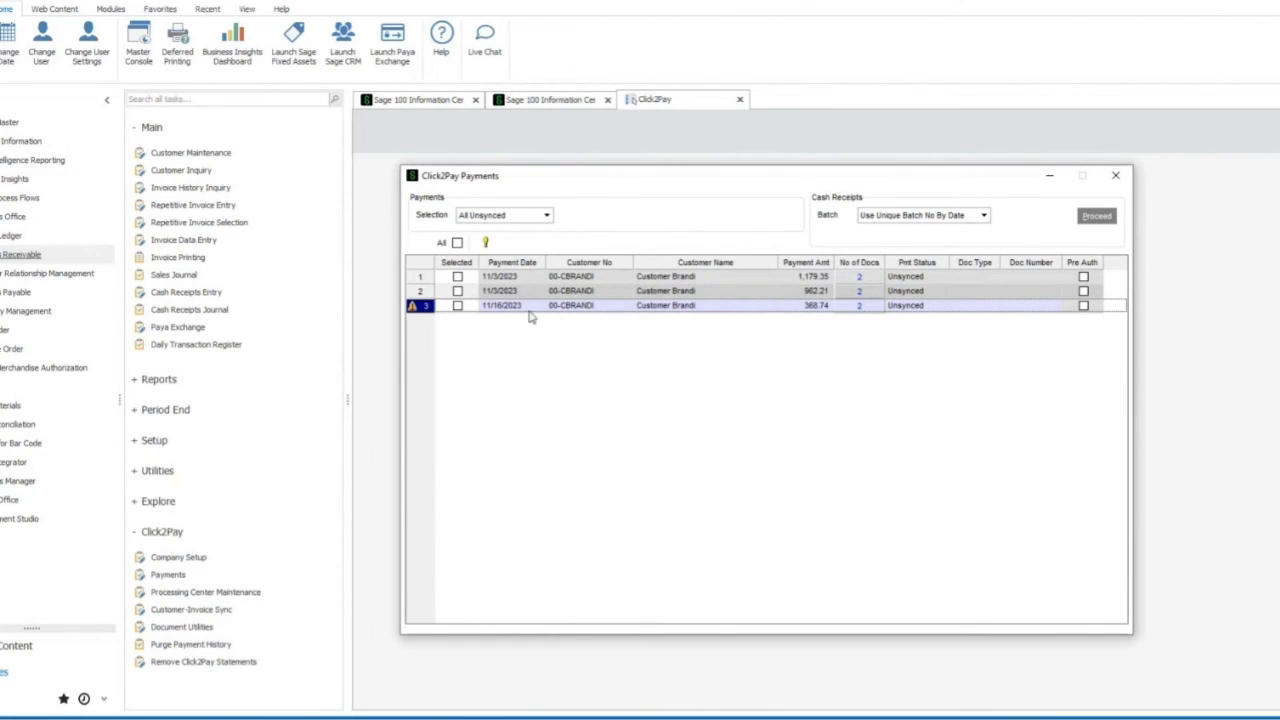
# Check the warning on the remaining 11/16/2023 payment and close the Click2Pay Payments window.
pyautogui.click(412, 307)
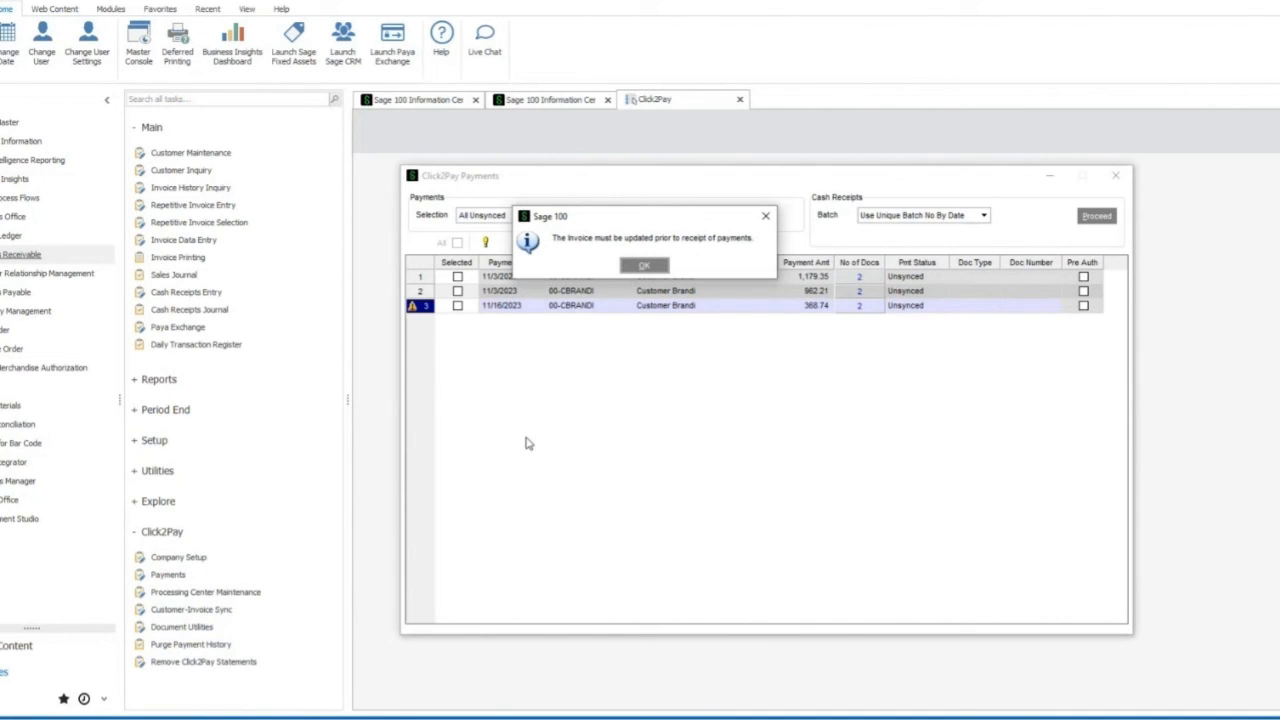
pyautogui.click(643, 266)
pyautogui.click(1115, 176)
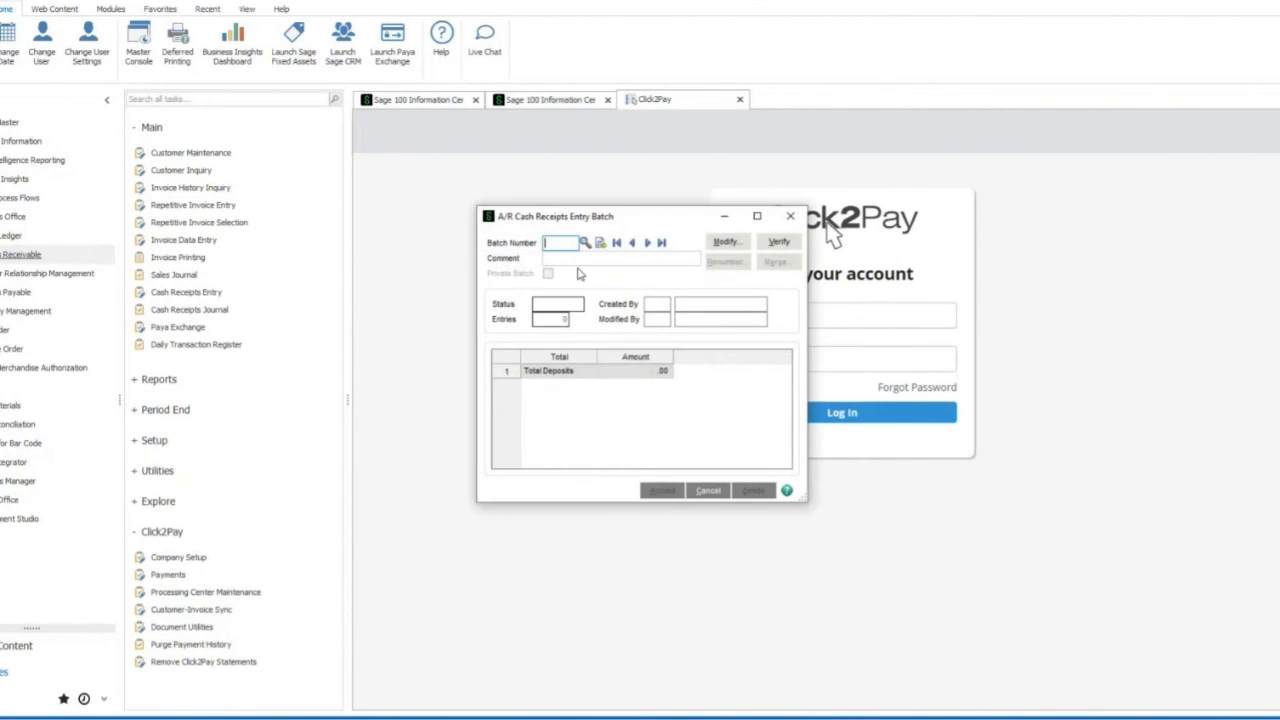
# In Cash Receipts Entry, open batch 00037 and accept its Click2Pay credit card deposit 00063.
pyautogui.click(647, 243)
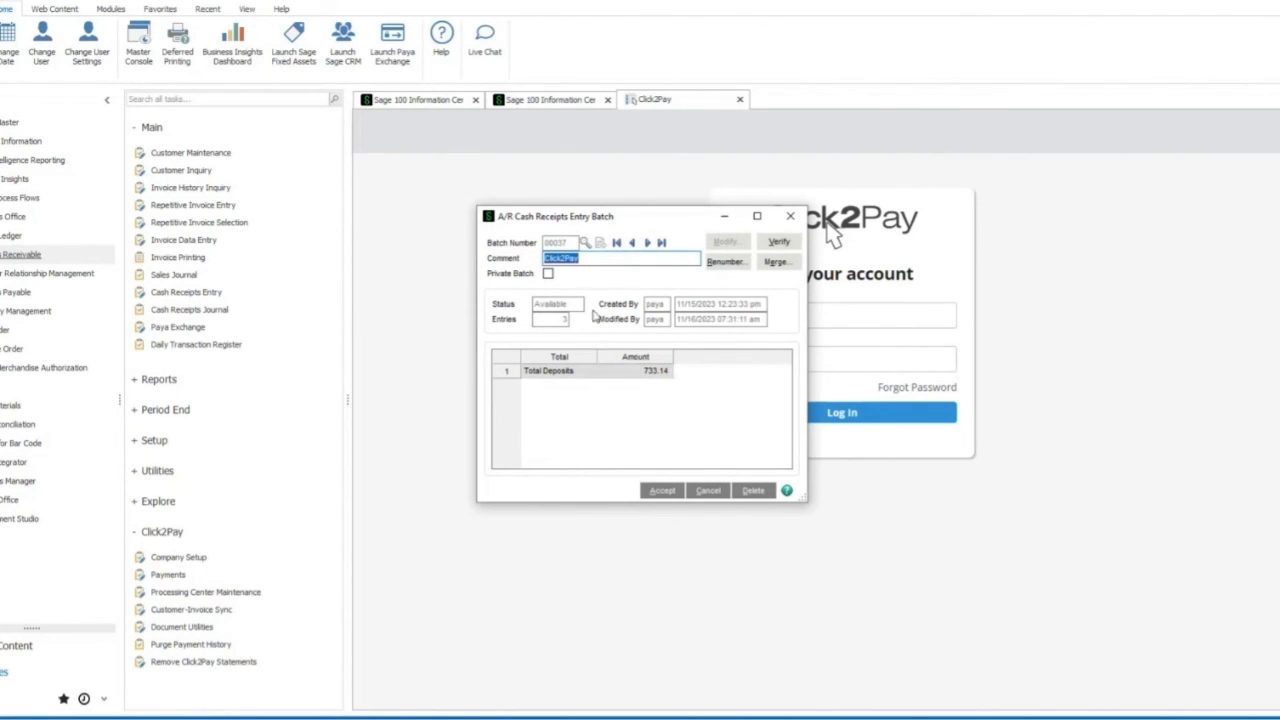
pyautogui.click(662, 492)
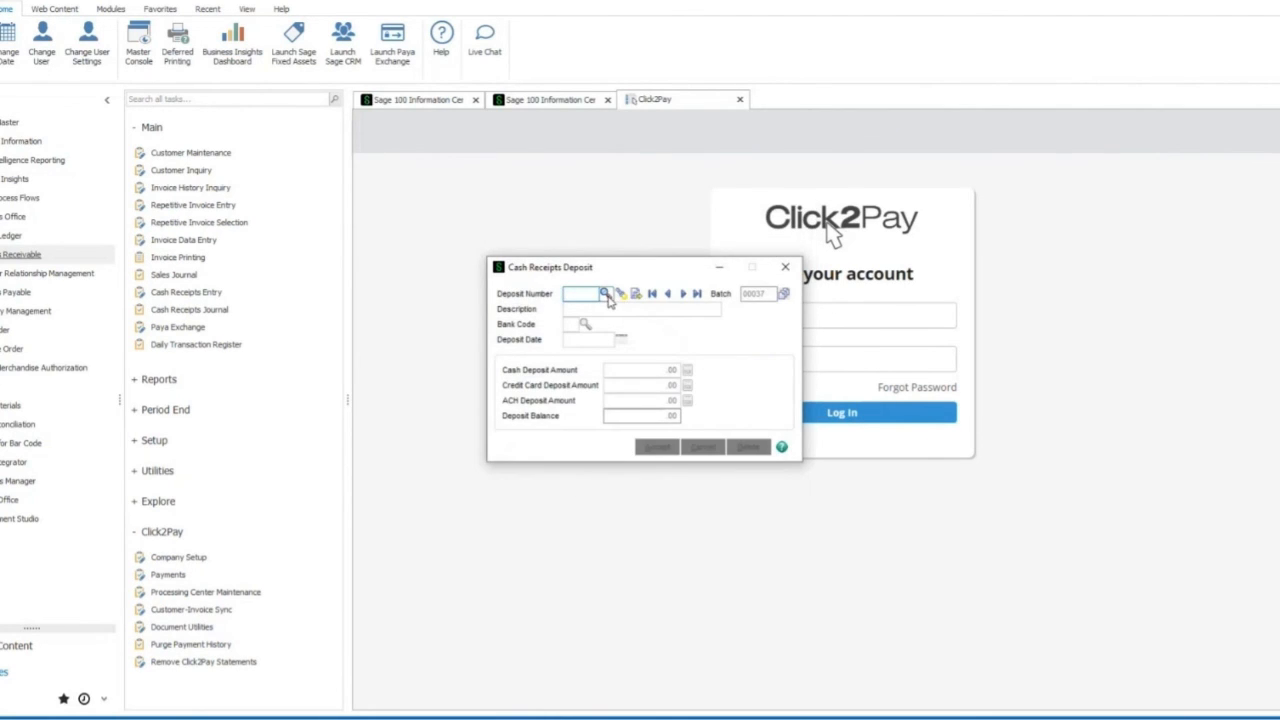
pyautogui.click(608, 299)
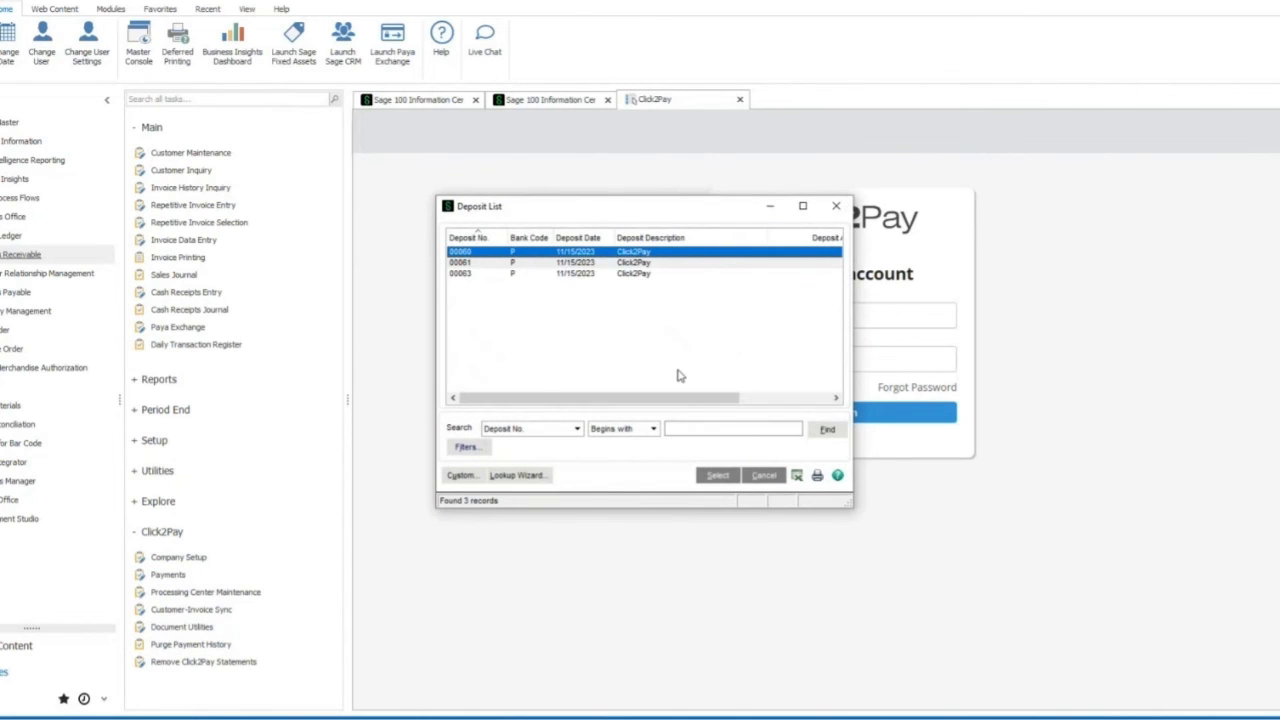
pyautogui.moveTo(688, 397); pyautogui.dragTo(523, 349)
pyautogui.doubleClick(600, 274)
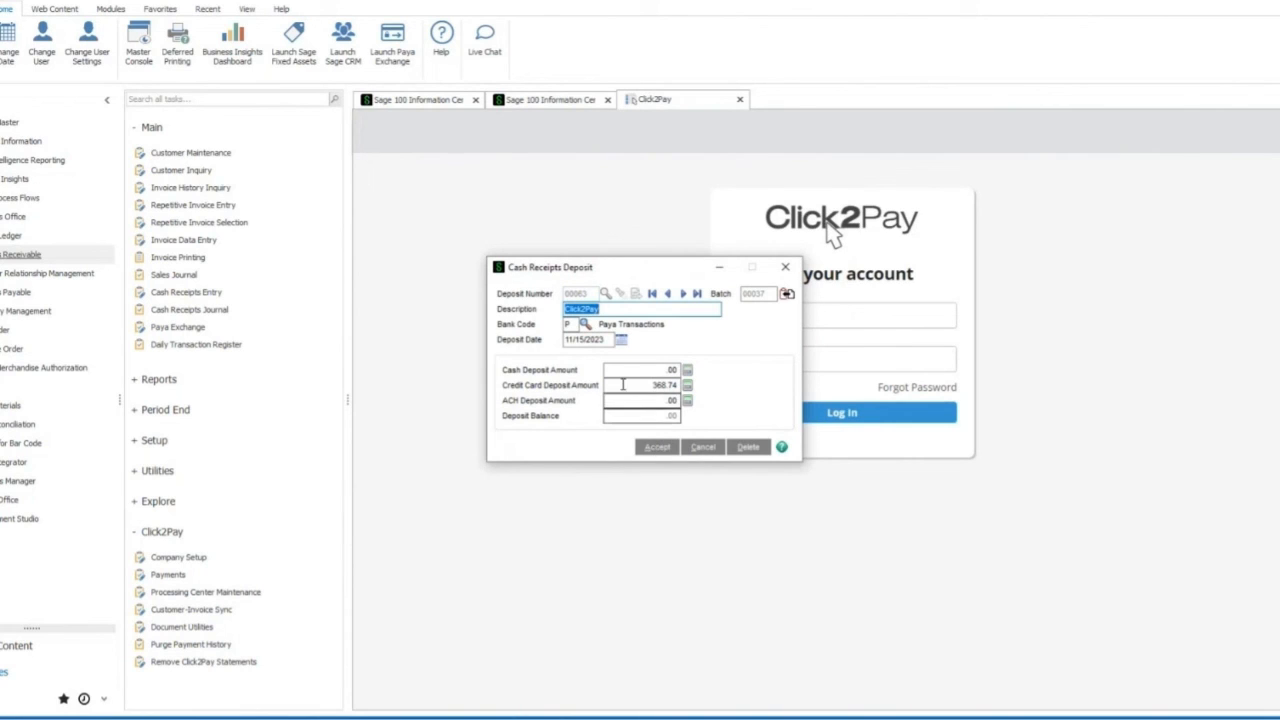
pyautogui.click(660, 385)
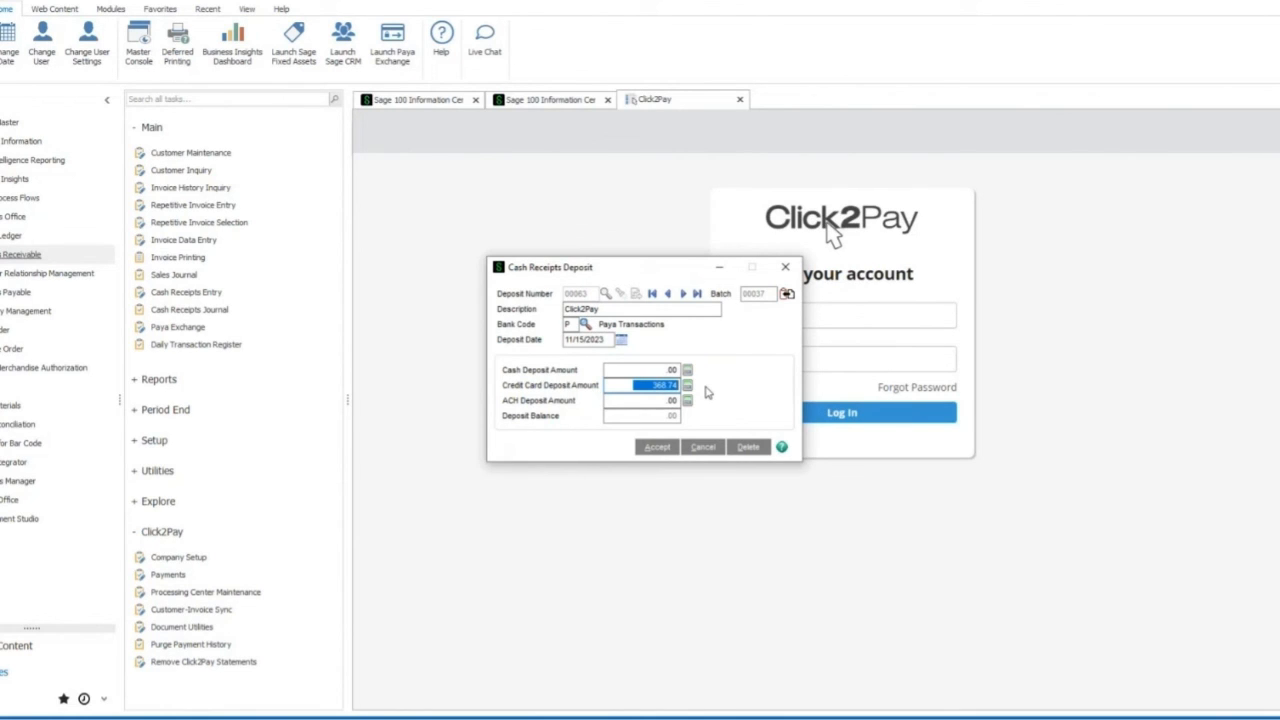
pyautogui.click(657, 446)
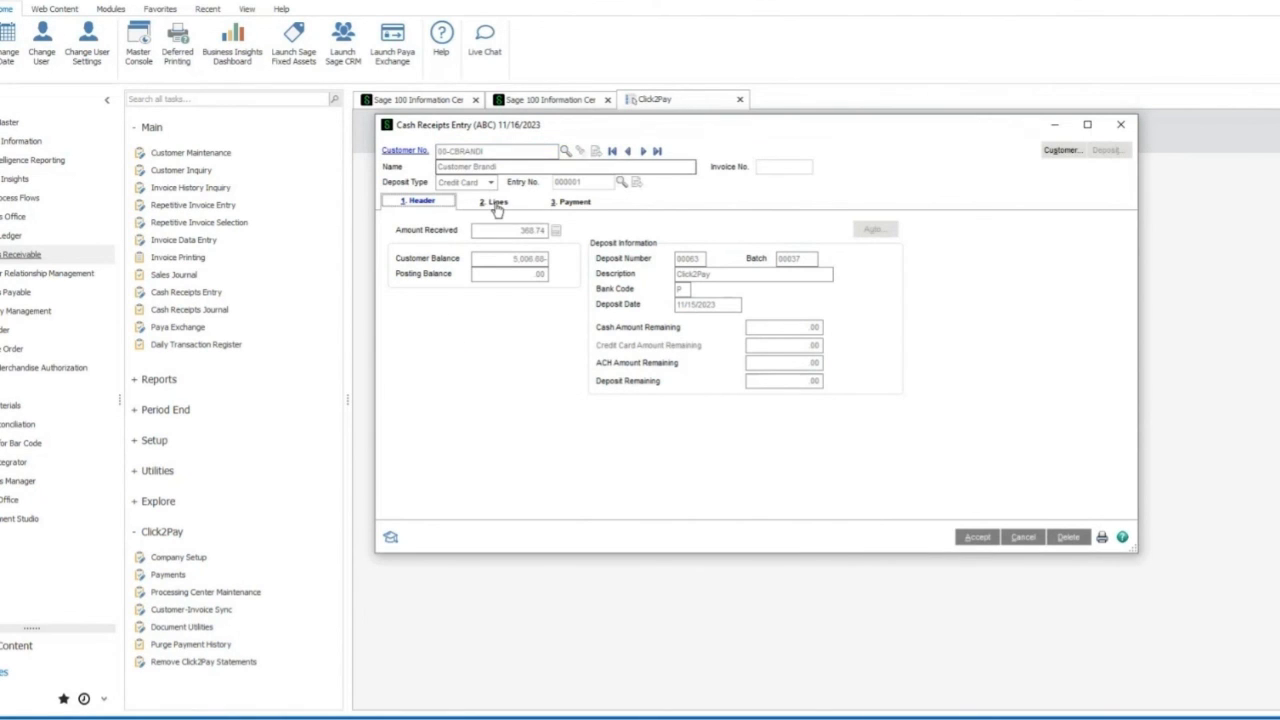
# Review the cash receipt's invoice lines, payment recovery fee and payment details, and accept and close the entry.
pyautogui.click(497, 203)
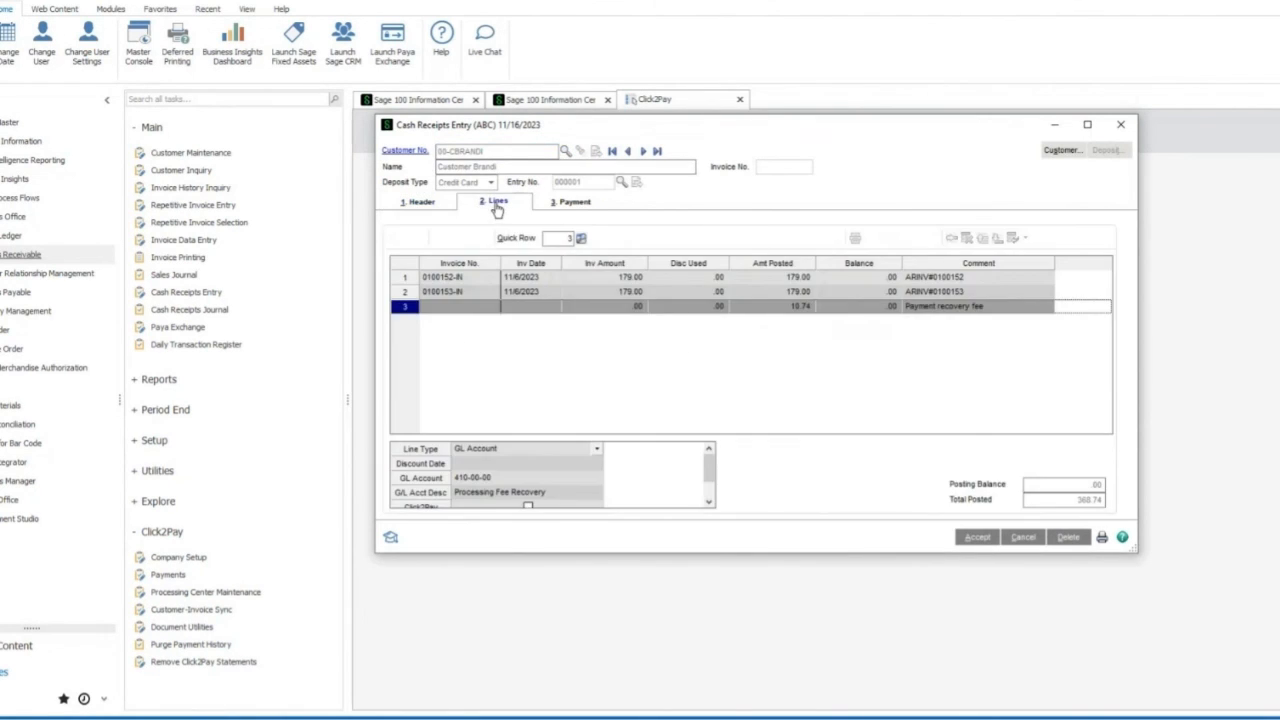
pyautogui.click(485, 293)
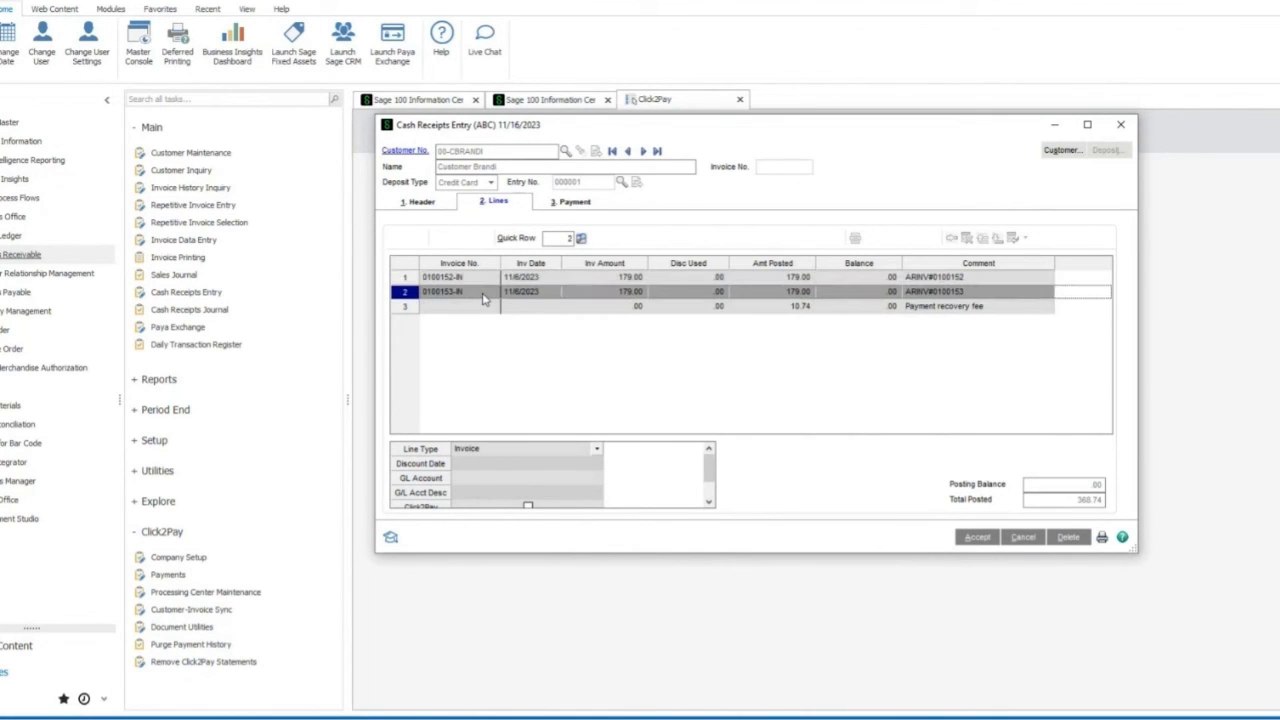
pyautogui.click(485, 307)
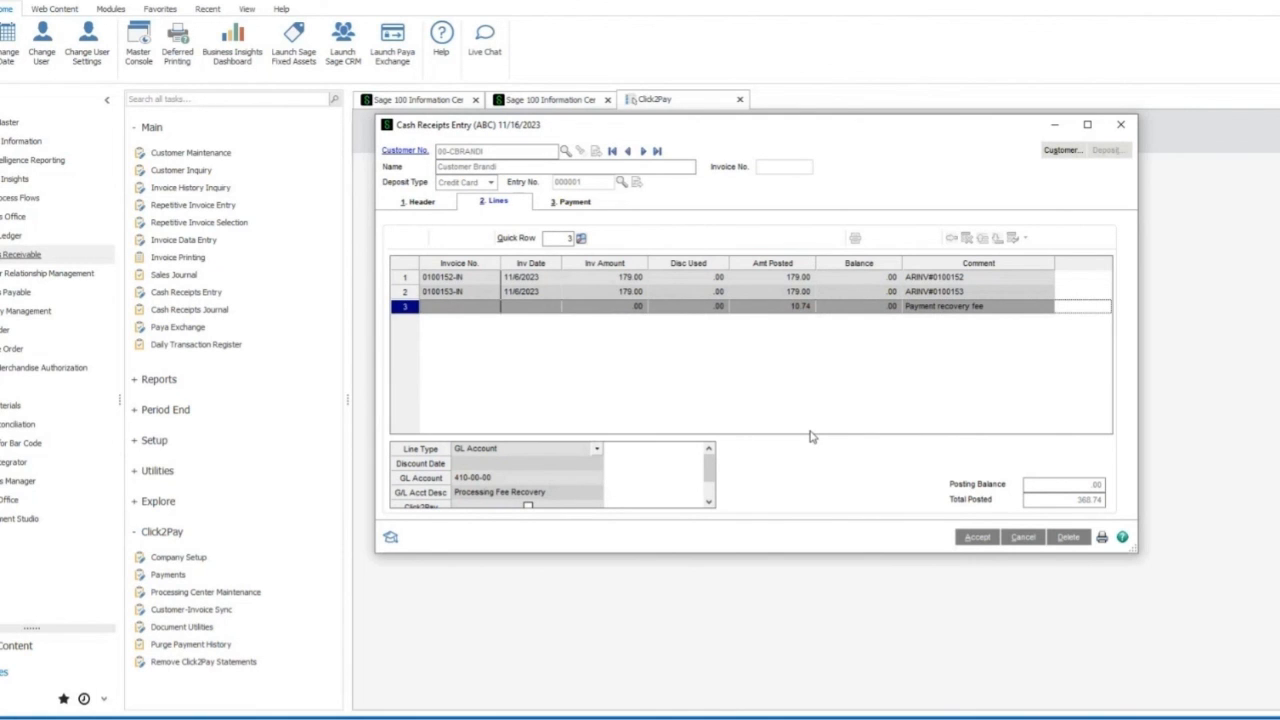
pyautogui.click(600, 205)
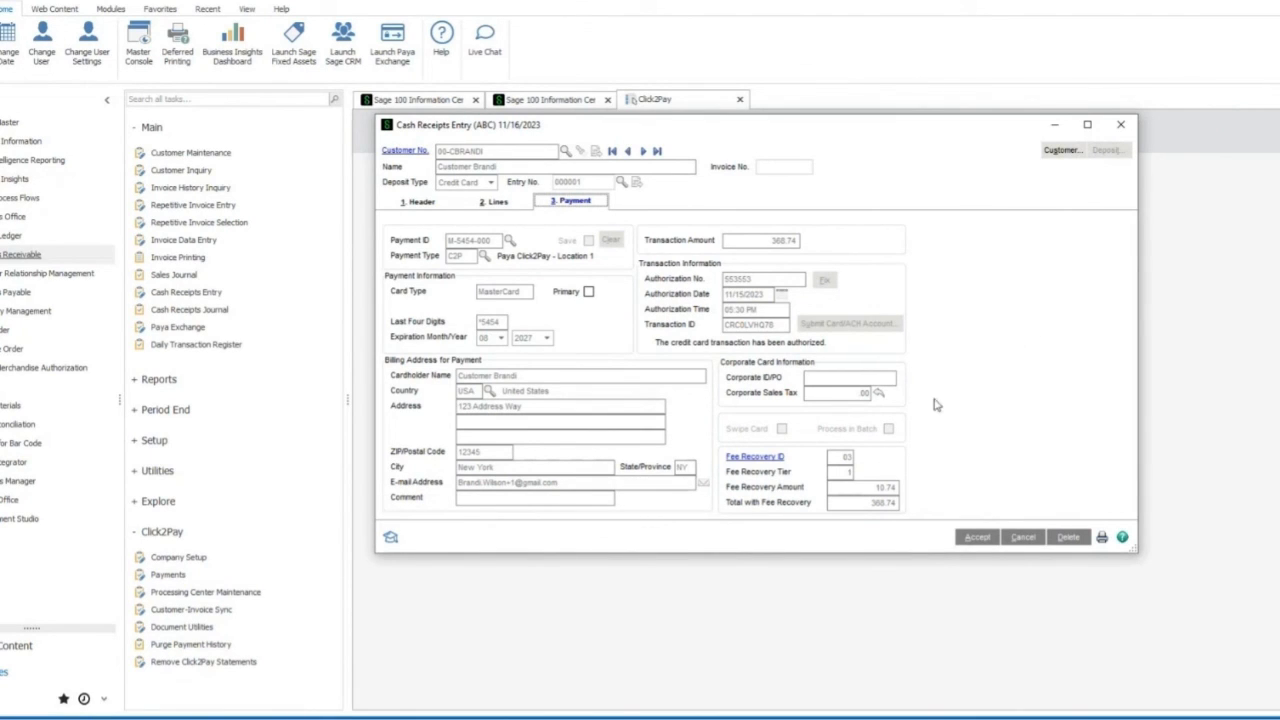
pyautogui.click(977, 540)
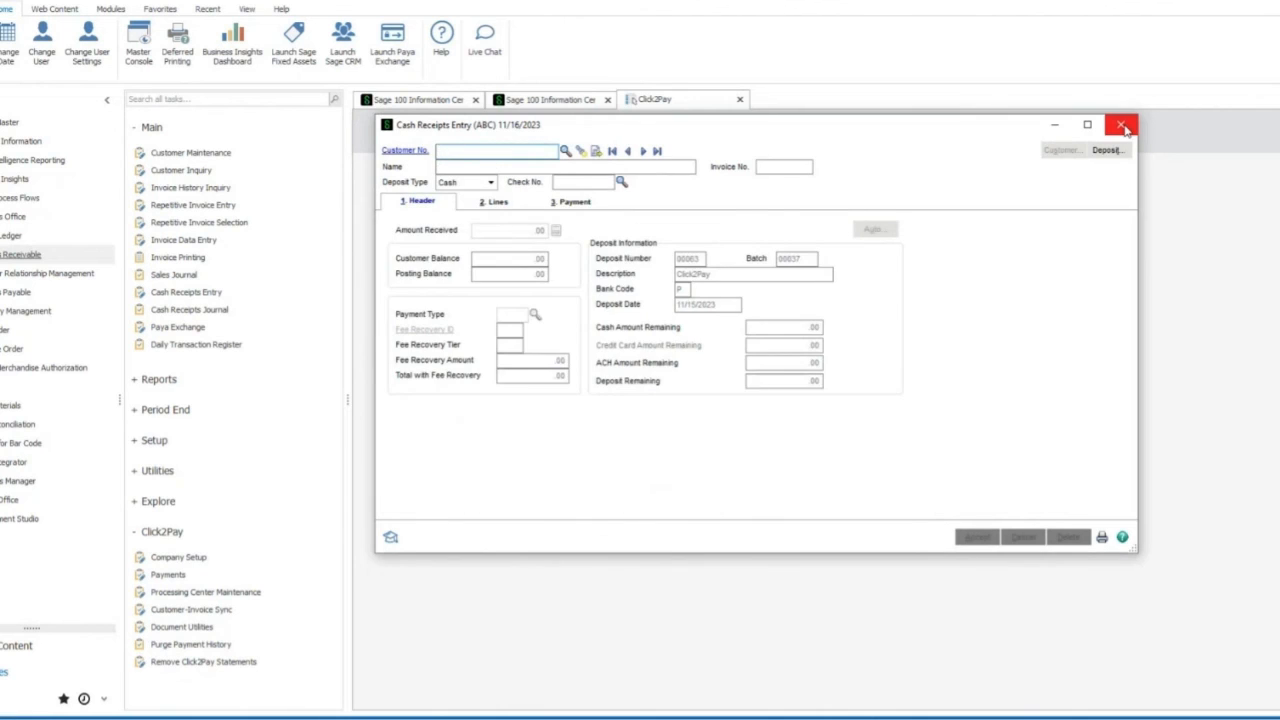
pyautogui.click(1120, 124)
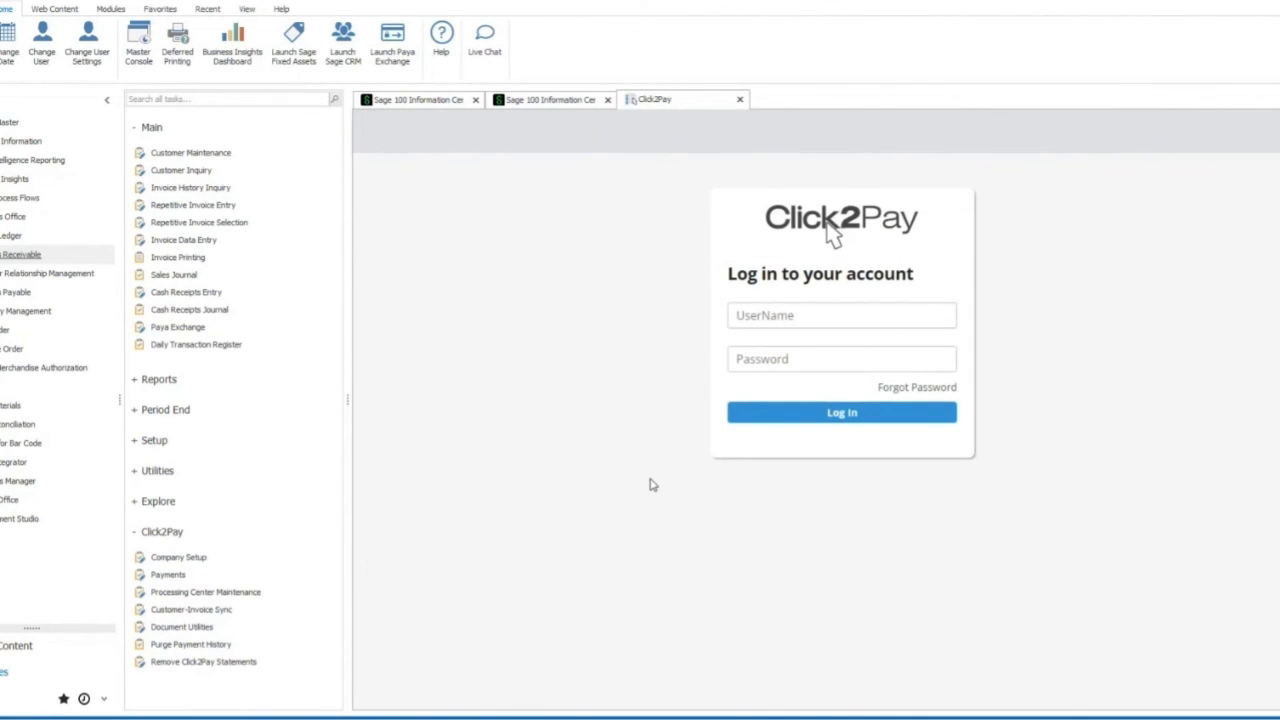